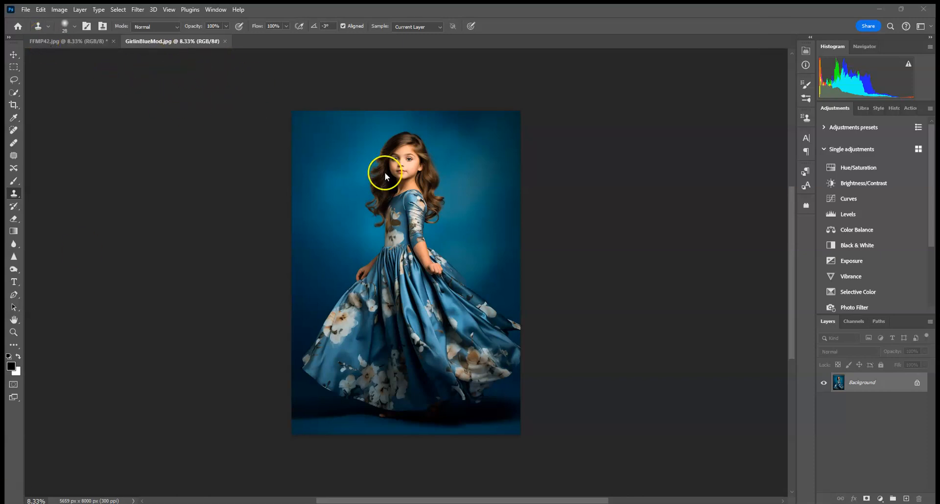
Compare the floral arch backdrop in FFMP42.jpg with the portrait in GirlinBlueMod.jpg, ending on the portrait
click(45, 41)
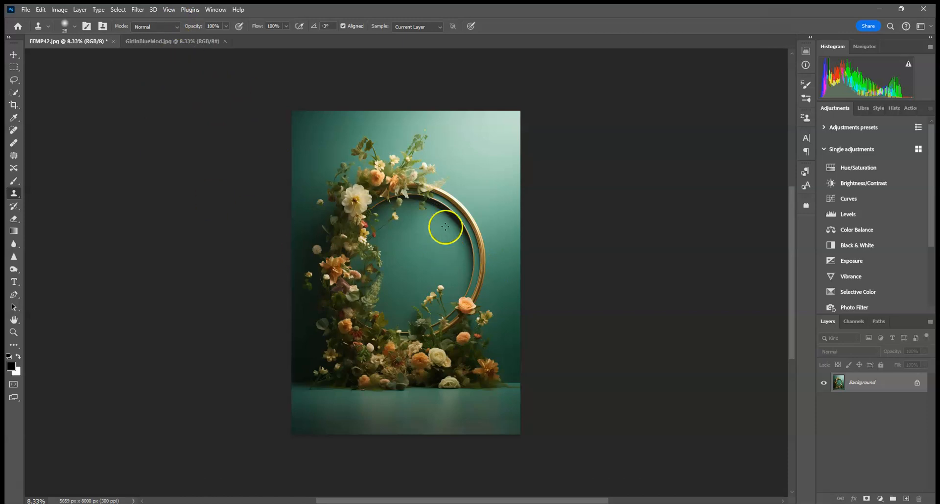
click(146, 40)
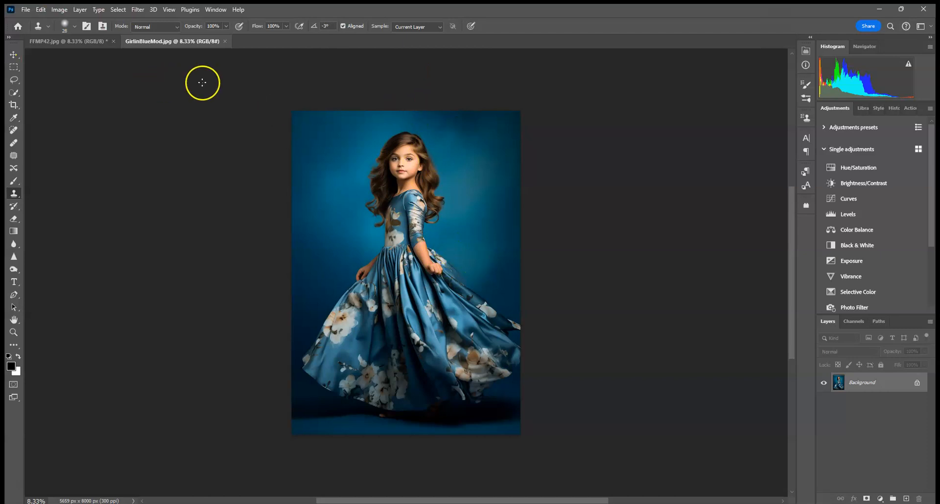
click(57, 41)
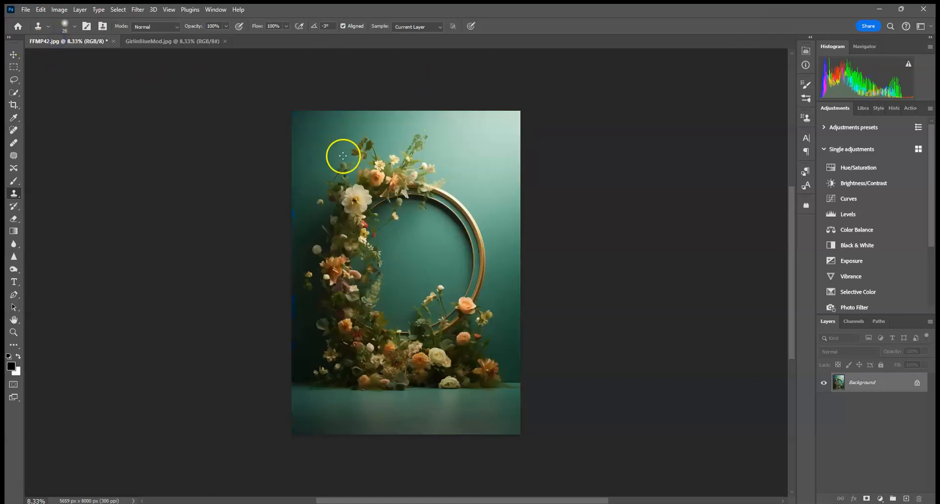
click(184, 42)
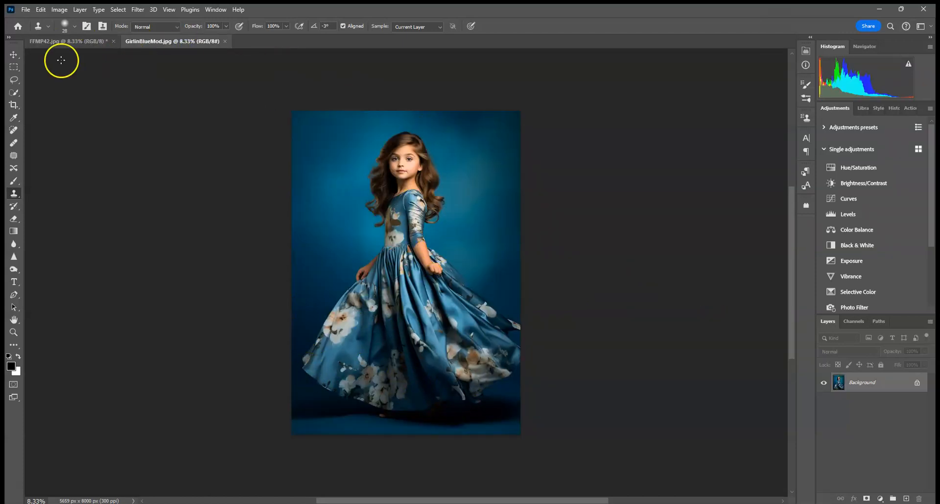
click(66, 43)
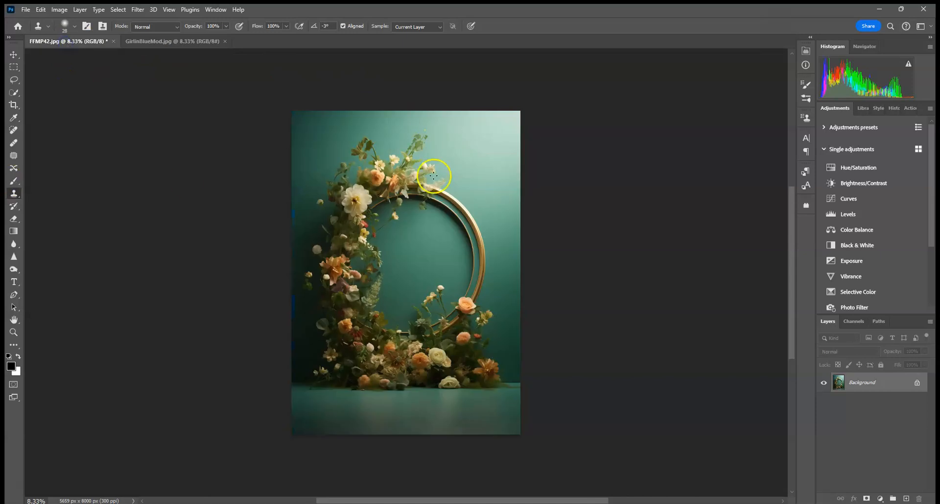
click(164, 42)
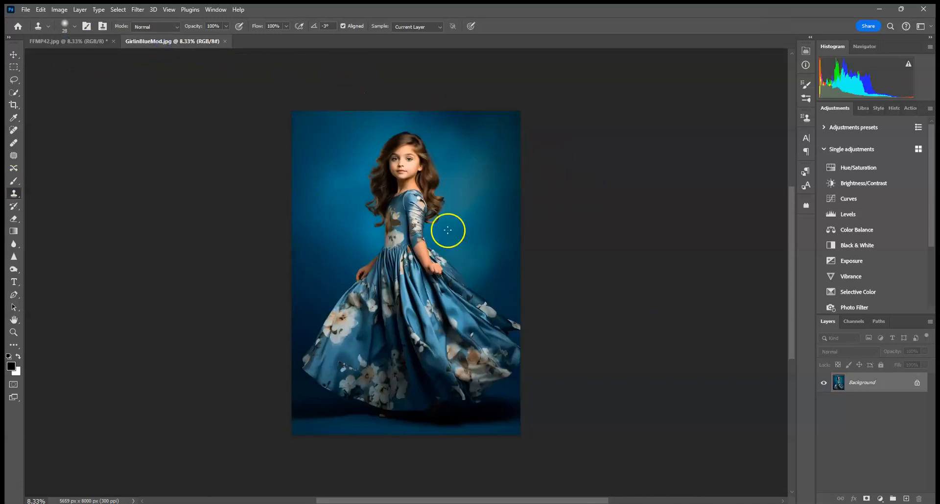
click(61, 43)
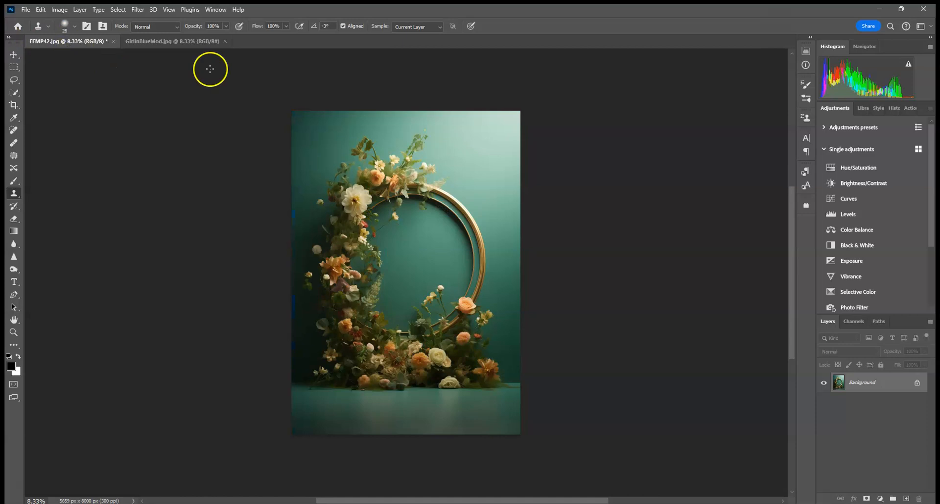
click(203, 40)
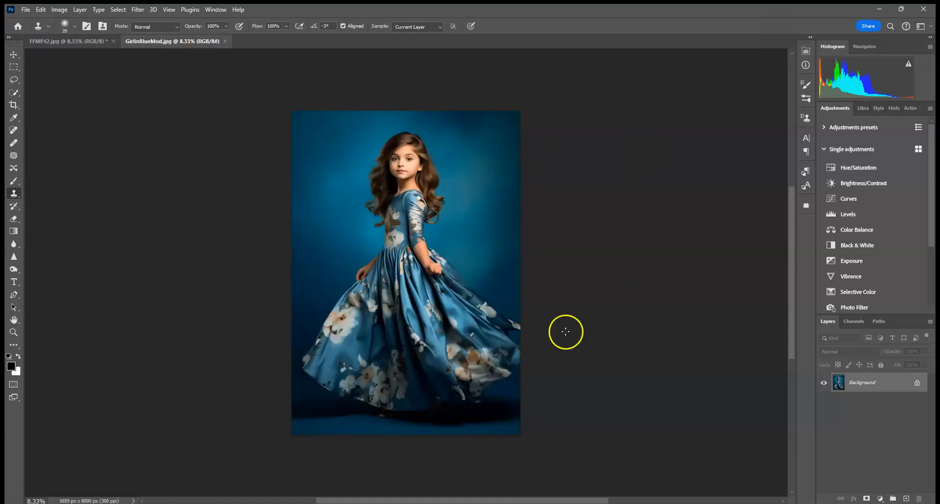
Expand the portrait canvas with Crop to about 7625 × 10471 px above and at both sides, filling it with Content-Aware Fill
click(14, 105)
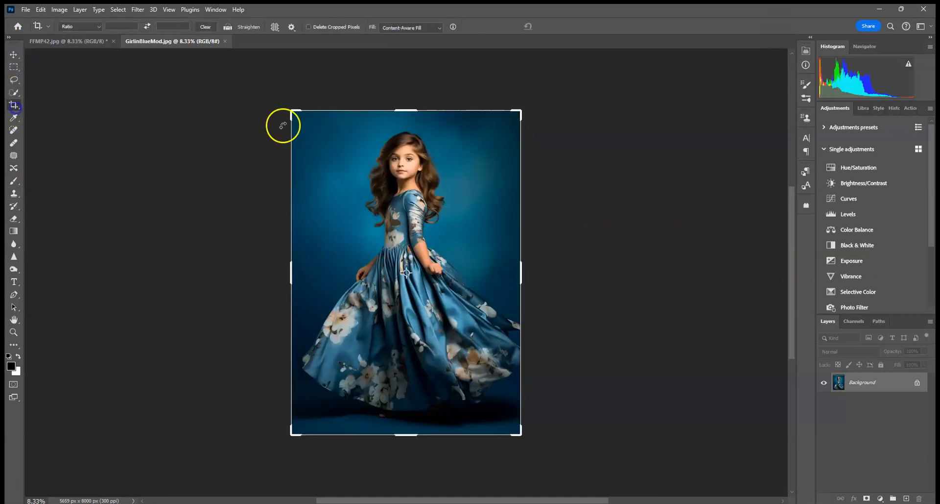
drag(521, 112, 539, 128)
drag(555, 68, 560, 65)
drag(514, 103, 517, 103)
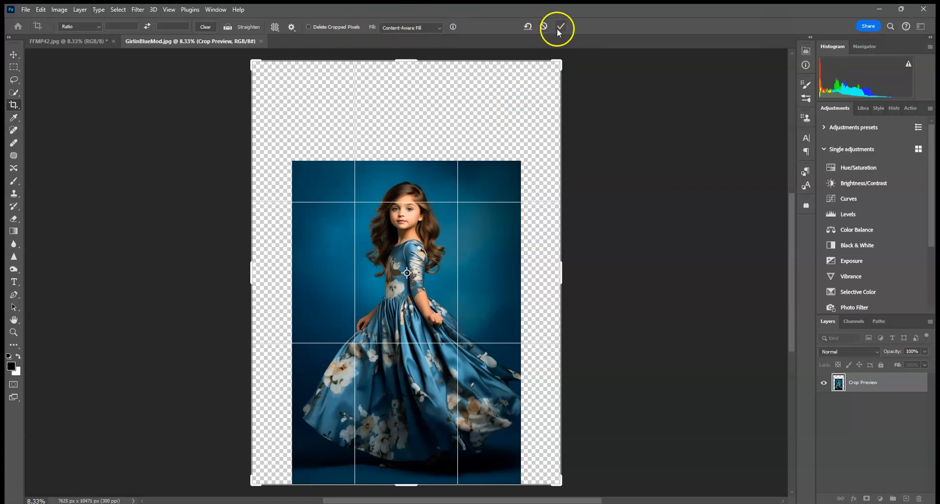
key(Return)
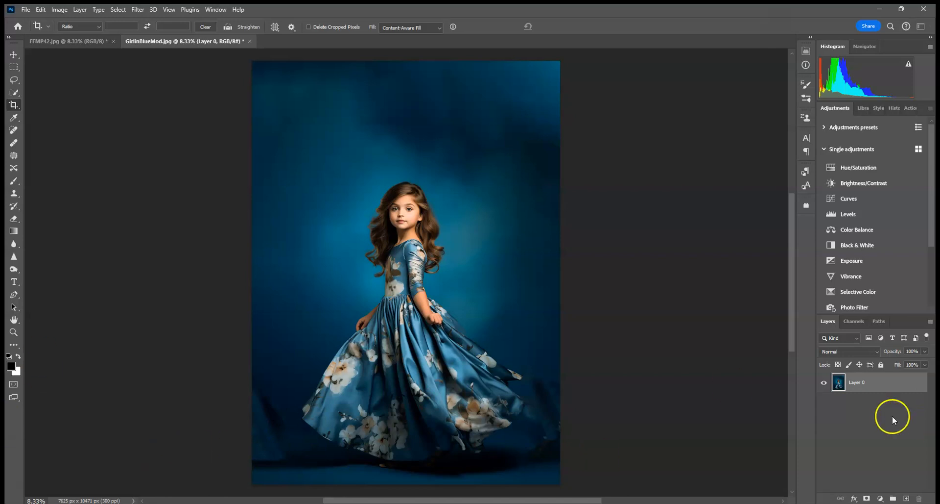
Heal the dark fill artifacts near the lower-left edge of the backdrop using the Healing Brush at 503 px
click(14, 193)
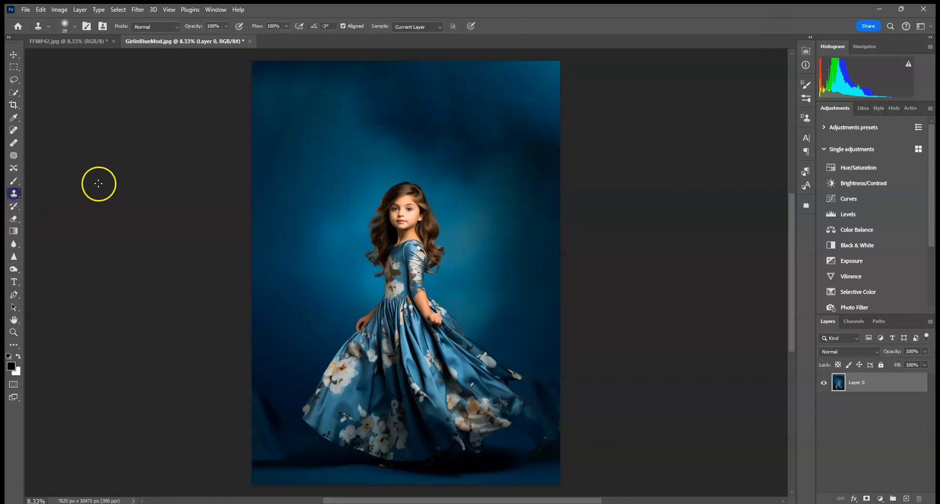
click(14, 143)
click(73, 26)
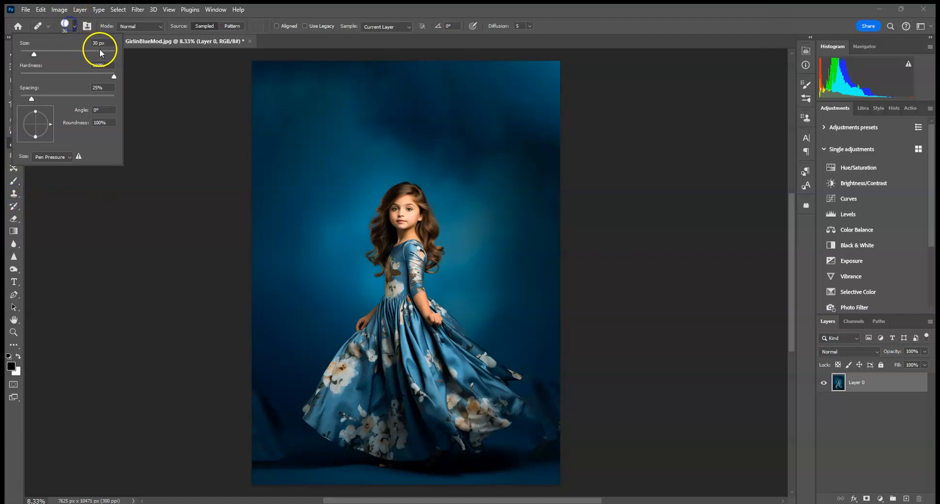
click(287, 251)
click(241, 451)
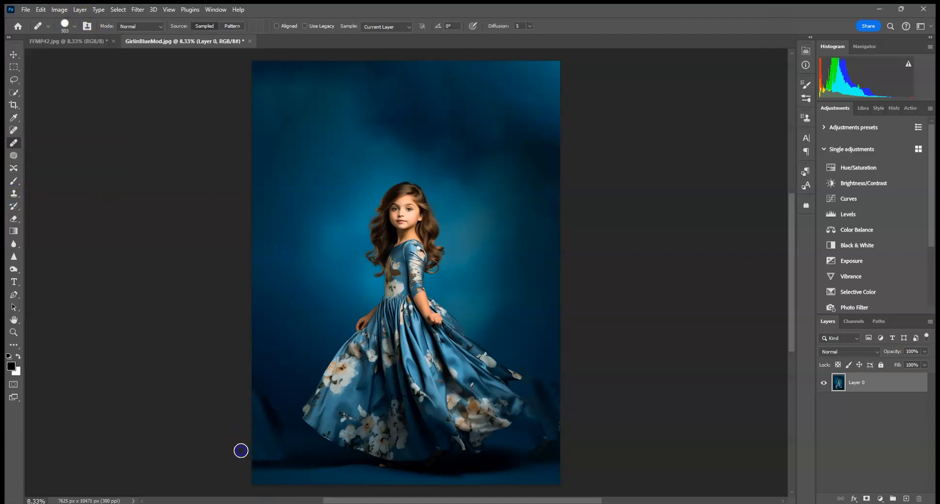
mouse_move(277, 452)
mouse_down()
mouse_move(278, 392)
mouse_move(263, 437)
mouse_move(252, 421)
mouse_move(270, 416)
mouse_up()
click(259, 427)
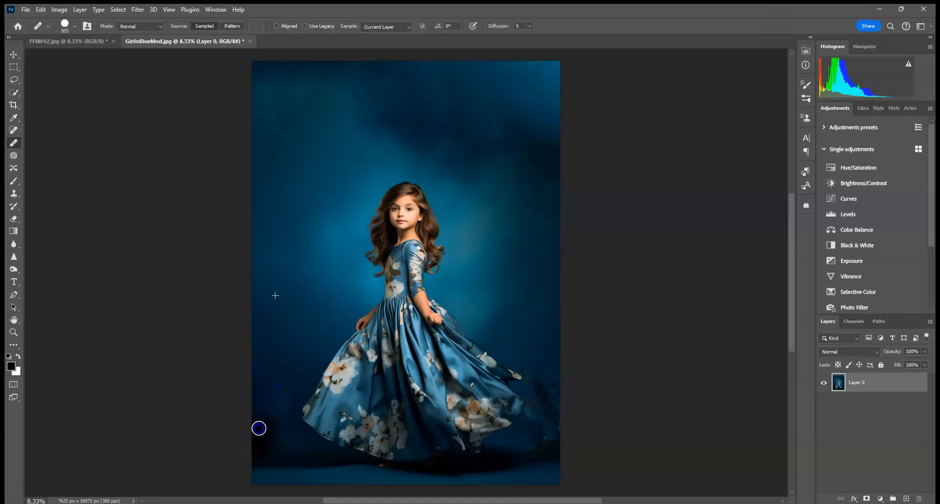
Flatten the image and heal the remaining dark patch beside the skirt near the lower-left edge with sampled backdrop
right_click(879, 388)
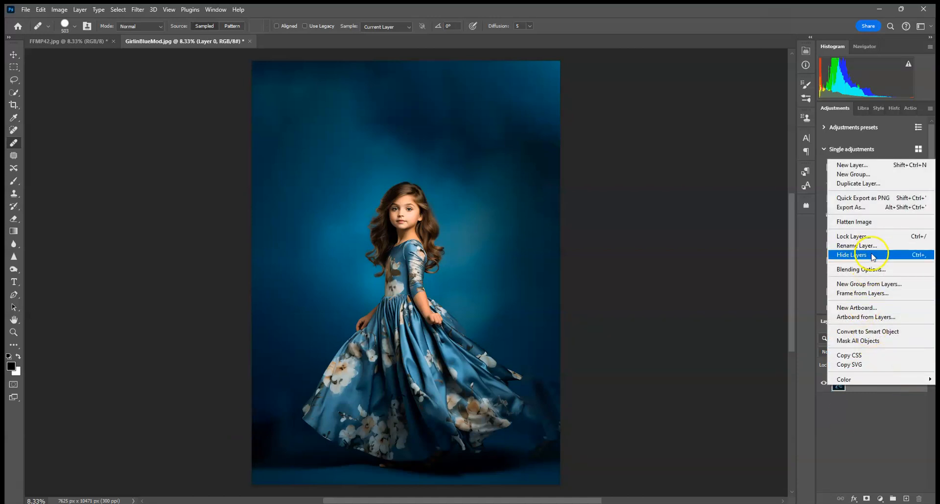
click(854, 222)
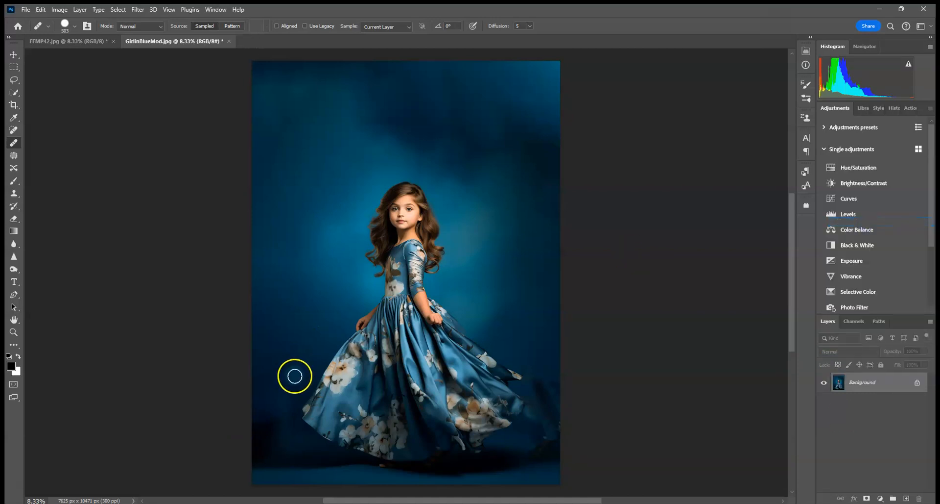
alt+click(314, 252)
mouse_move(258, 413)
mouse_down()
mouse_move(257, 454)
mouse_move(273, 442)
mouse_move(268, 406)
mouse_move(276, 427)
mouse_move(283, 393)
mouse_move(282, 436)
mouse_move(281, 374)
mouse_move(273, 407)
mouse_move(287, 384)
mouse_move(288, 428)
mouse_move(268, 408)
mouse_up()
alt+click(283, 357)
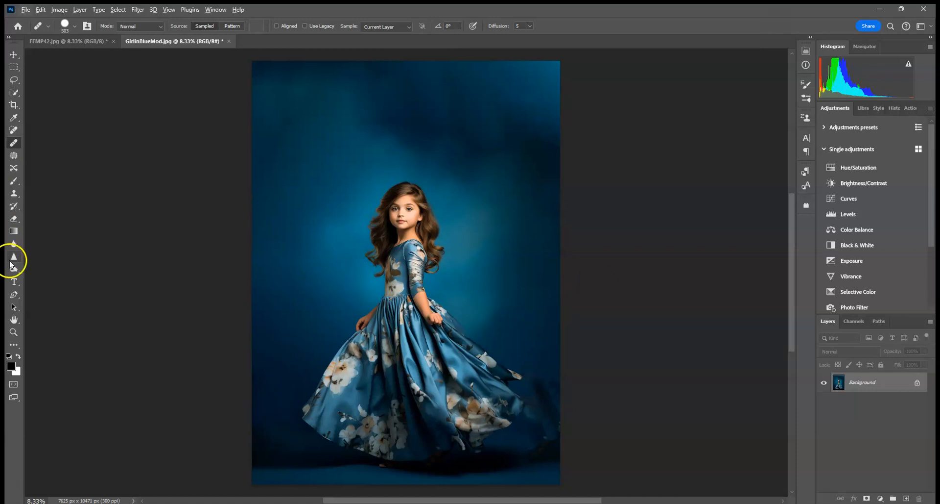
Clone clean blue backdrop over the fill artifacts along the skirt's right edge using a soft 99 px Clone Stamp brush
click(14, 193)
click(72, 29)
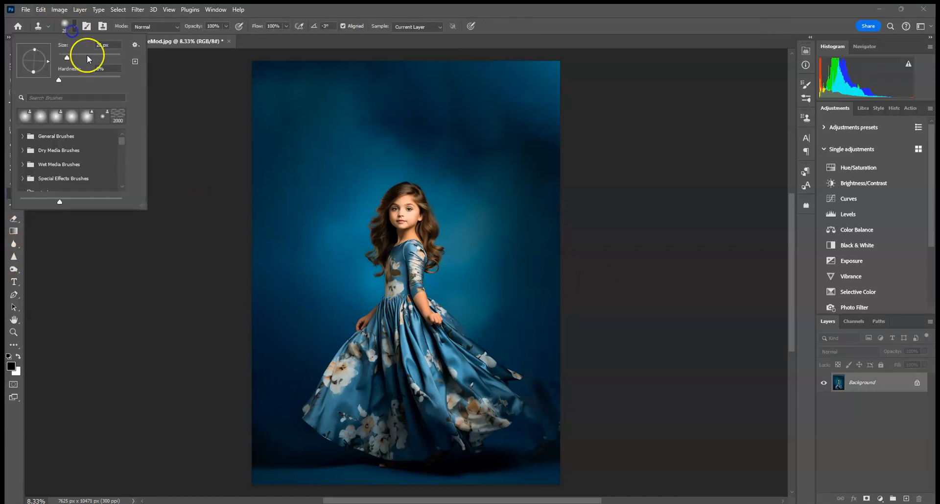
click(532, 360)
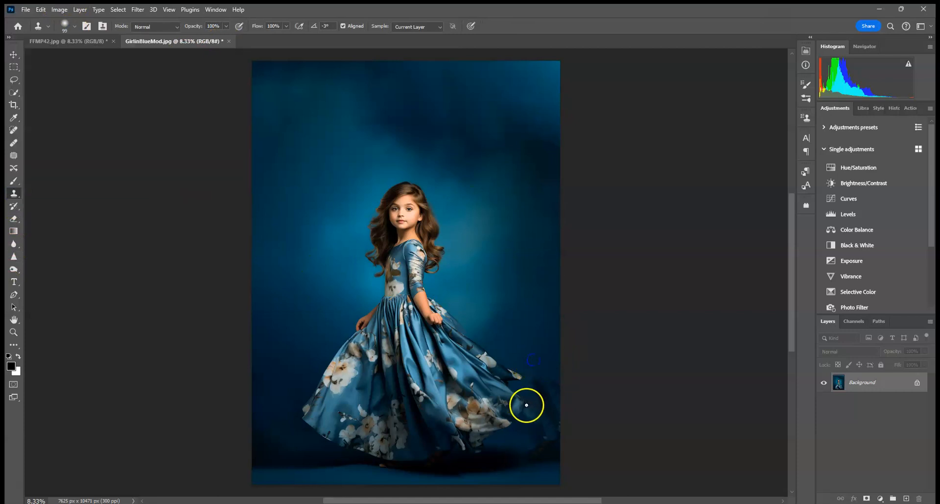
alt+click(532, 334)
drag(522, 337, 522, 418)
Heal the dark streaks in the backdrop to the right of the skirt with the Healing Brush, sampling clean blue areas
click(11, 144)
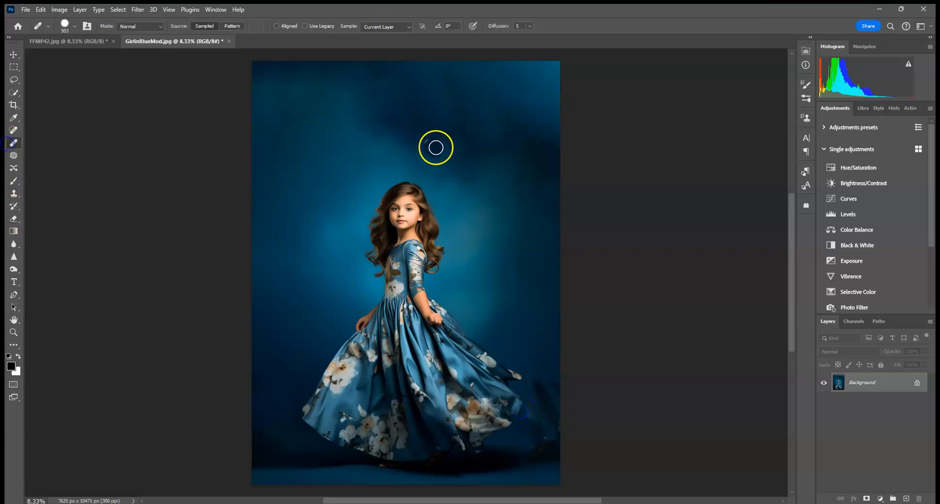
mouse_move(536, 351)
mouse_down()
mouse_move(534, 452)
mouse_move(555, 380)
mouse_move(555, 455)
mouse_move(556, 388)
mouse_move(514, 371)
mouse_move(545, 337)
mouse_move(562, 374)
mouse_up()
alt+click(312, 256)
alt+click(324, 210)
drag(559, 316, 564, 397)
drag(544, 358, 552, 302)
alt+click(536, 295)
drag(563, 340, 545, 266)
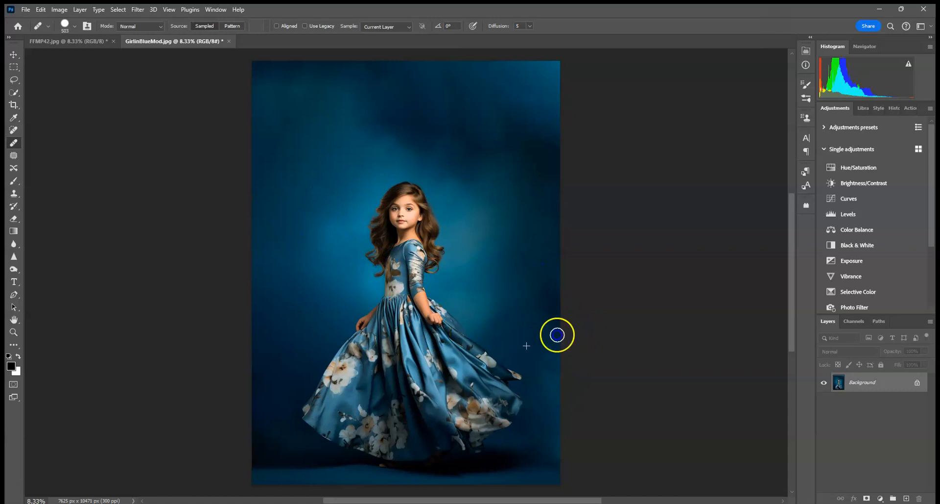
Heal the remaining fill artifacts in the lower-right backdrop and on the floor beside the dress hem
mouse_move(555, 372)
mouse_down()
mouse_move(557, 399)
mouse_move(556, 373)
mouse_up()
alt+click(514, 267)
mouse_move(554, 410)
mouse_down()
mouse_move(557, 456)
mouse_move(556, 379)
mouse_up()
drag(547, 454, 543, 462)
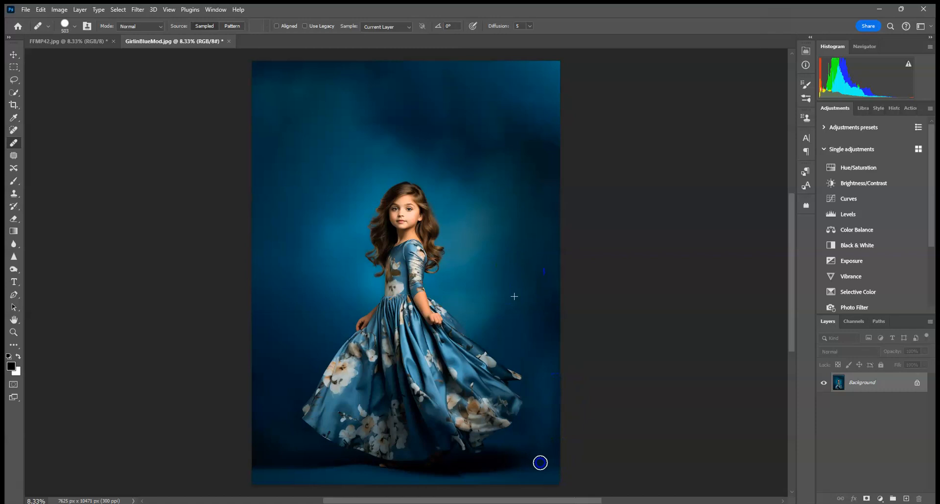
drag(547, 417, 552, 385)
mouse_move(607, 480)
mouse_down()
mouse_move(559, 482)
mouse_move(537, 427)
mouse_move(514, 436)
mouse_move(532, 439)
mouse_move(539, 468)
mouse_up()
alt+click(304, 207)
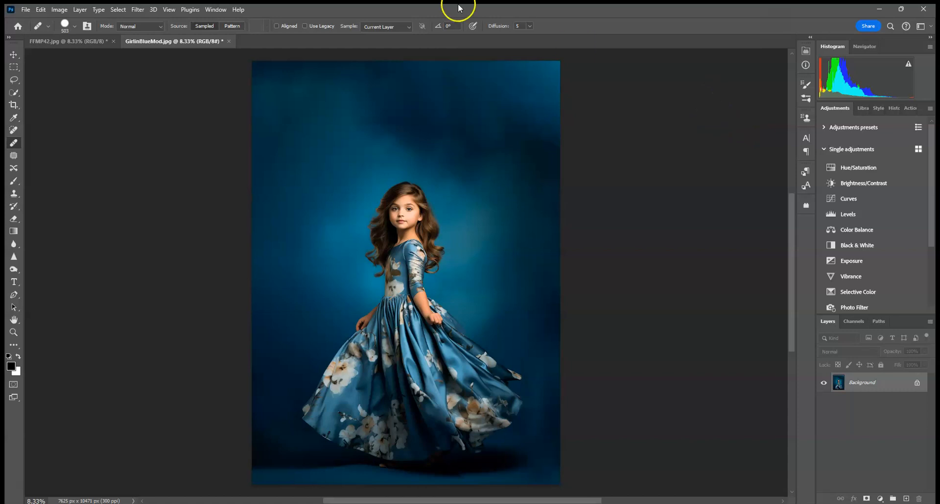
Select the girl with Select Subject, duplicate the Background layer, and mask the copy to that selection
click(14, 92)
click(284, 25)
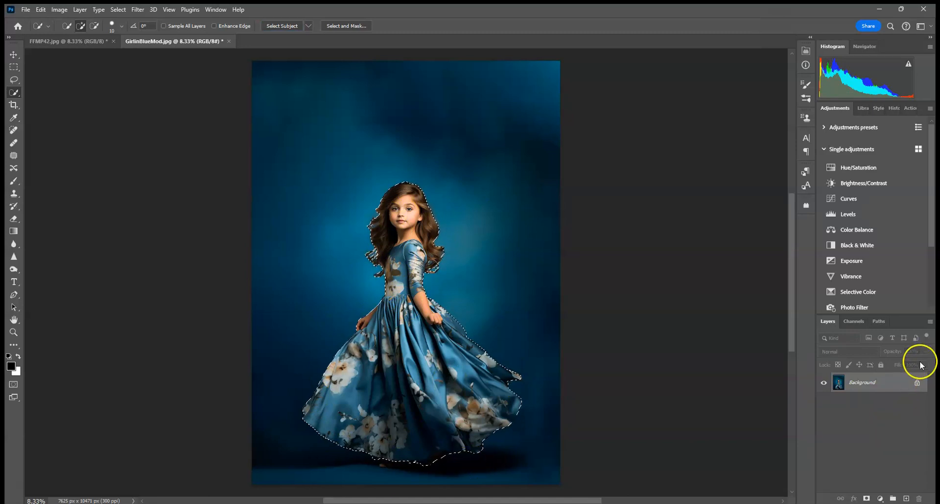
drag(890, 390, 906, 497)
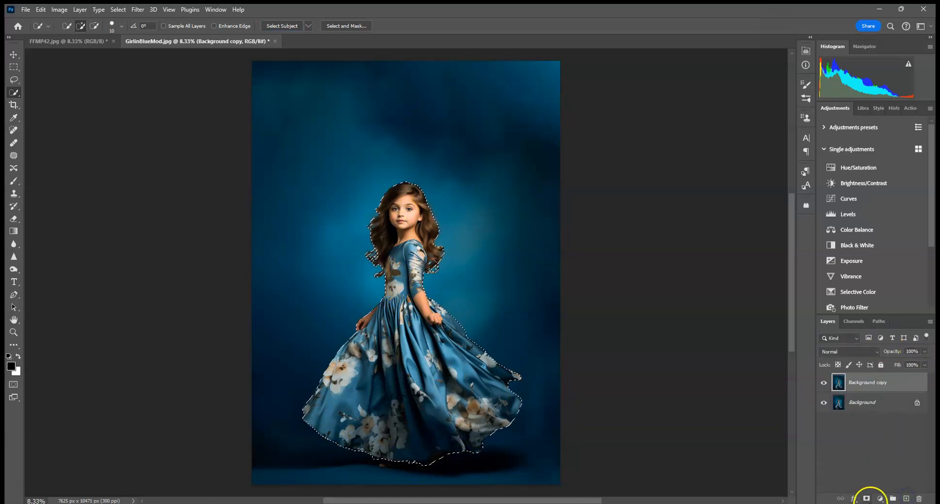
click(866, 497)
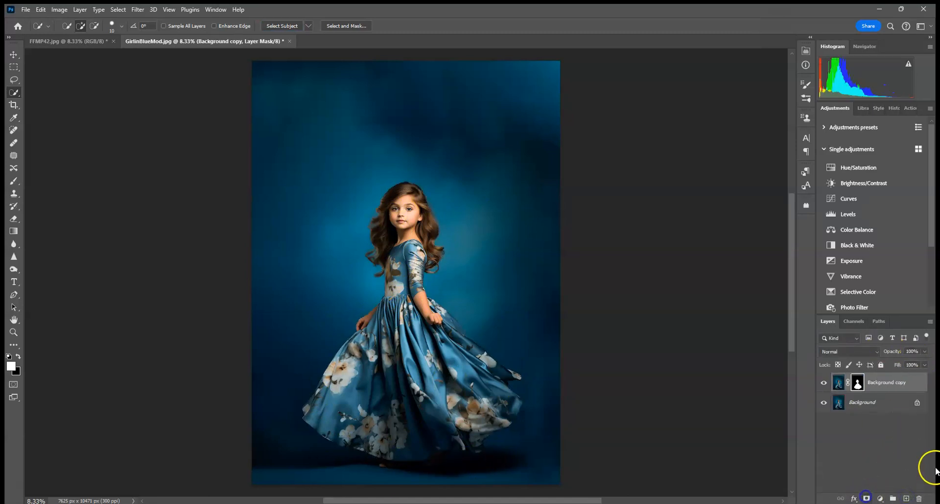
Copy the entire floral backdrop from FFMP42.jpg and paste it as a new layer in GirlinBlueMod.jpg
click(24, 9)
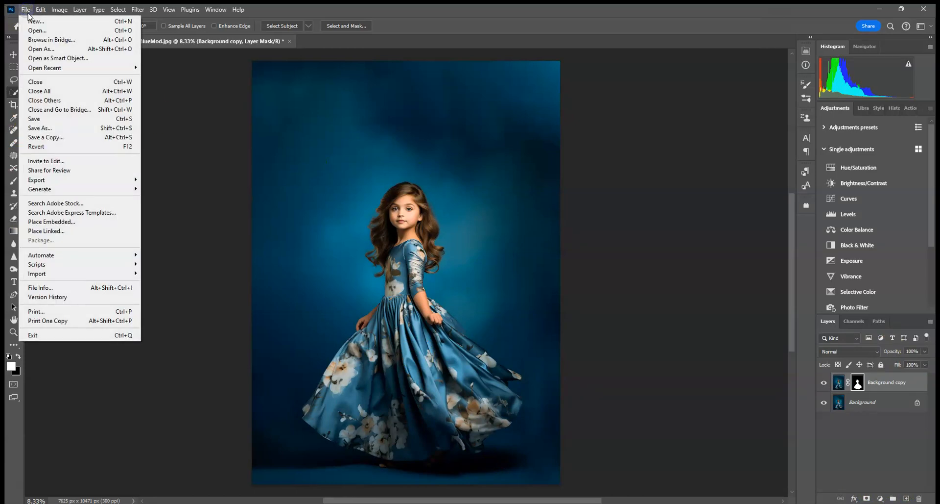
click(206, 92)
click(59, 40)
click(118, 9)
click(120, 21)
click(40, 9)
click(56, 78)
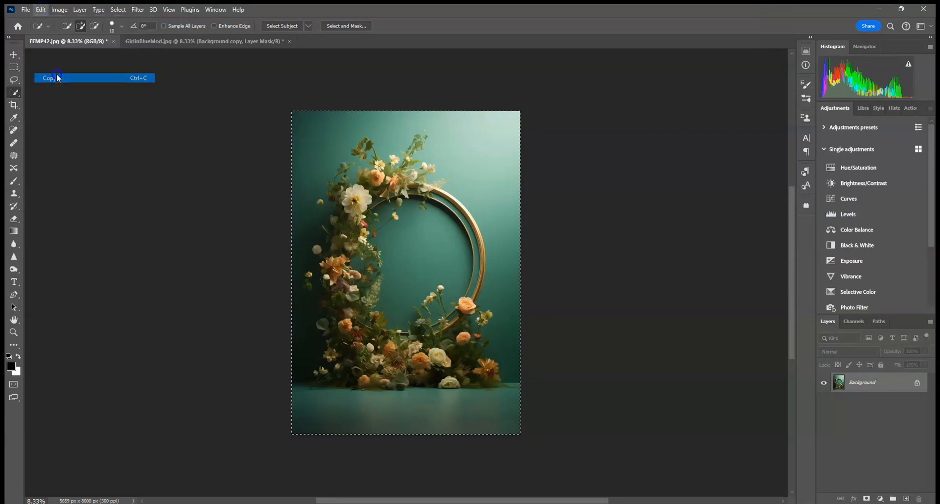
click(171, 40)
click(43, 14)
click(62, 94)
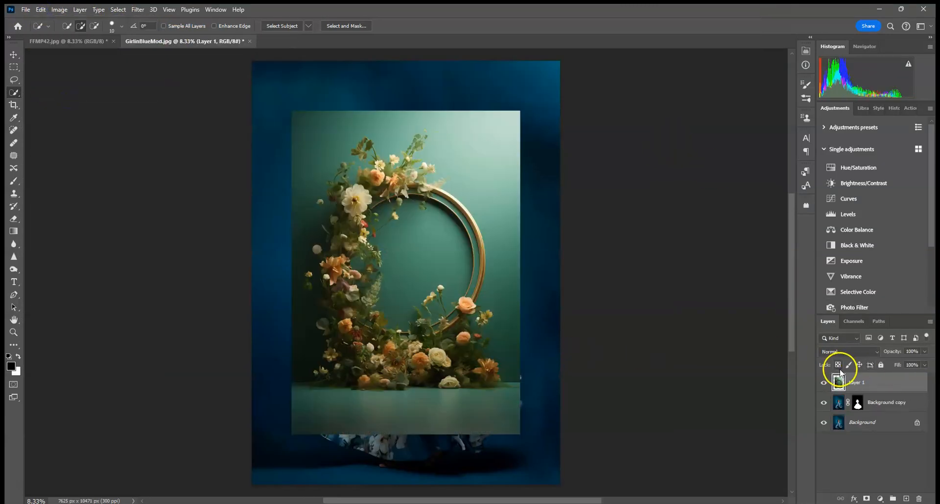
click(914, 405)
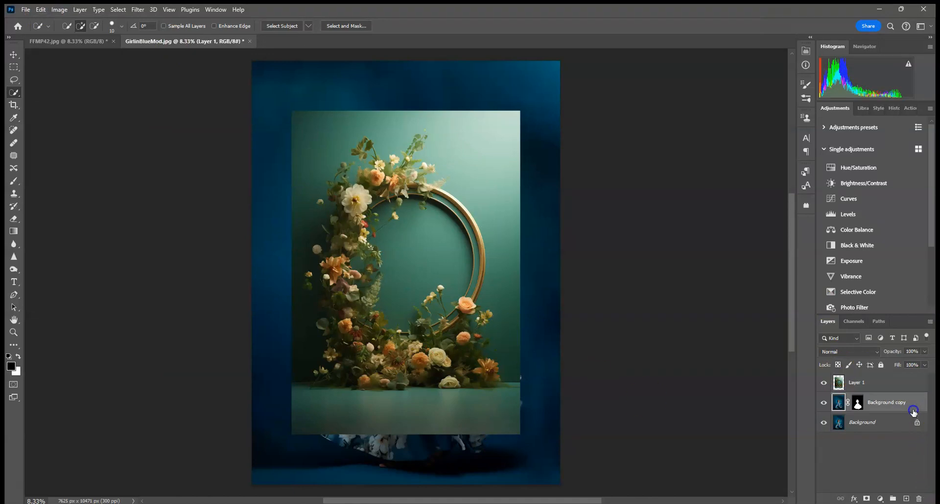
click(860, 167)
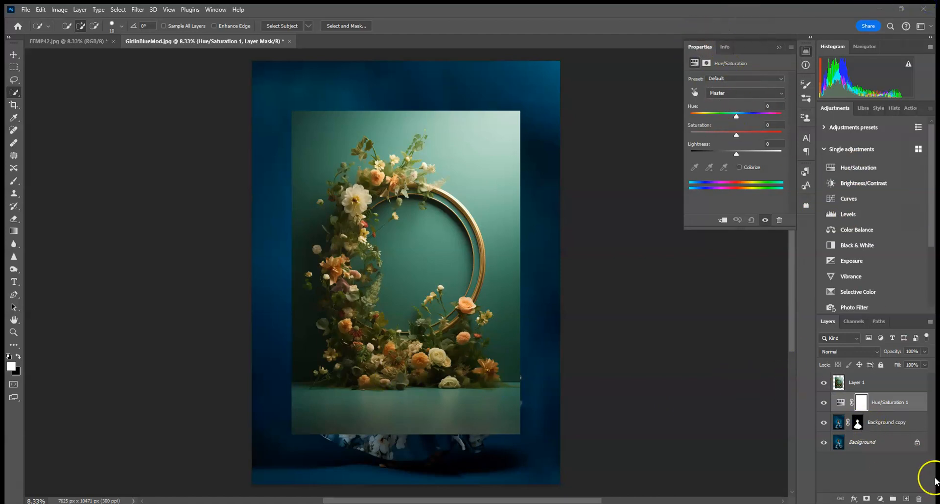
drag(906, 404, 920, 498)
click(839, 402)
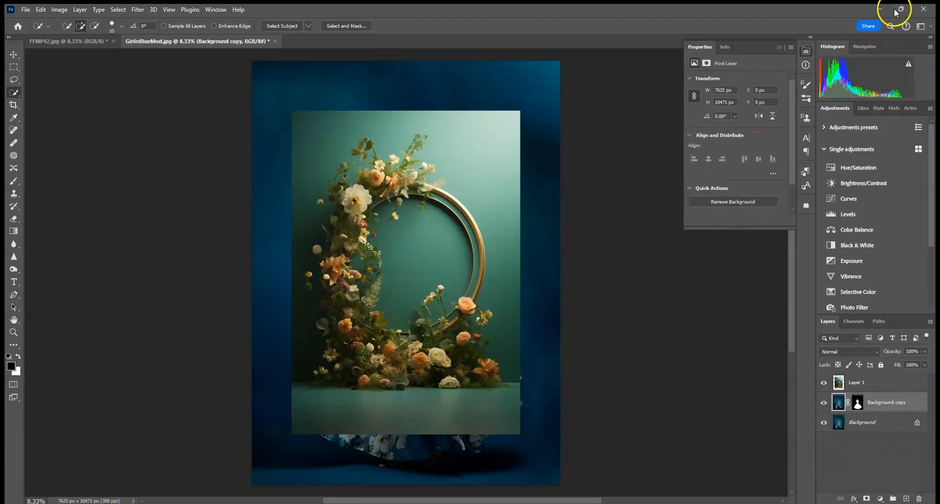
click(779, 48)
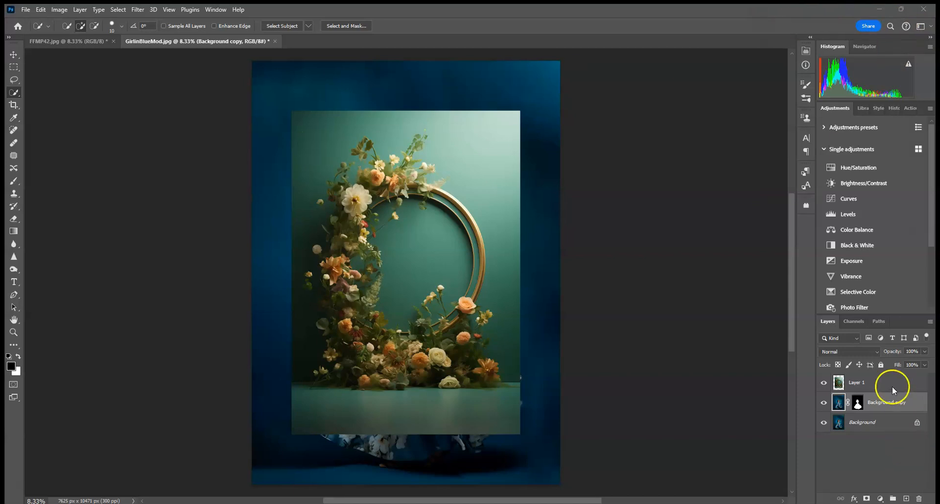
Delete the pasted floral layer and the masked Background copy so only the original portrait layer remains
double_click(914, 383)
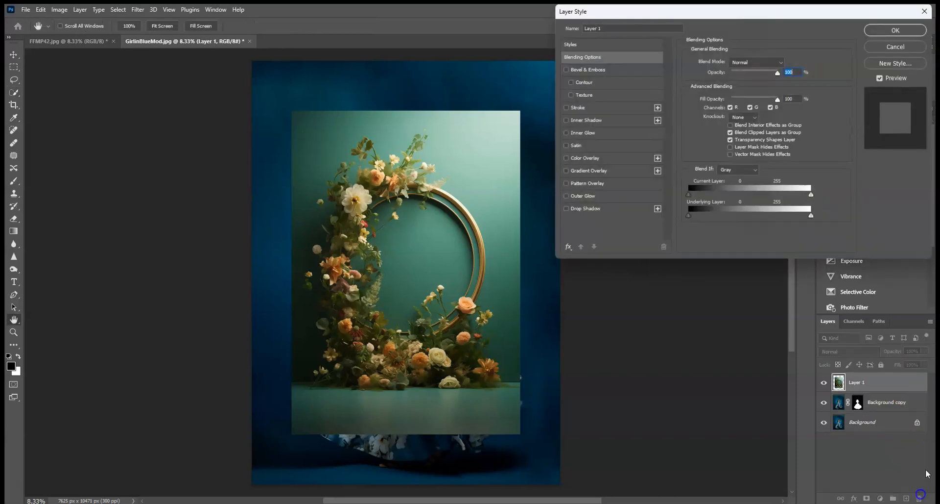
click(896, 47)
drag(906, 388, 919, 498)
click(899, 385)
drag(905, 392, 919, 498)
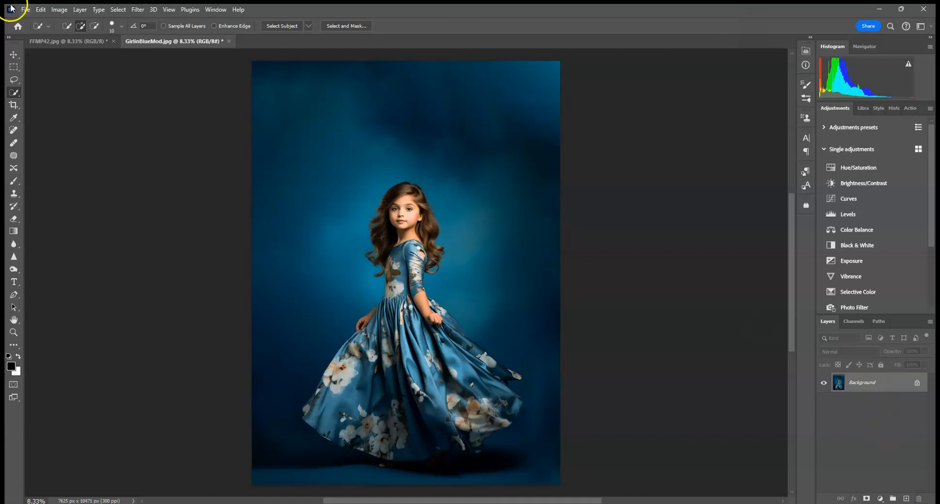
Recolour the portrait with the Camera Raw Filter's Color Mixer, setting the Greens, Aquas and Blues hue to -100 each
click(138, 9)
click(177, 82)
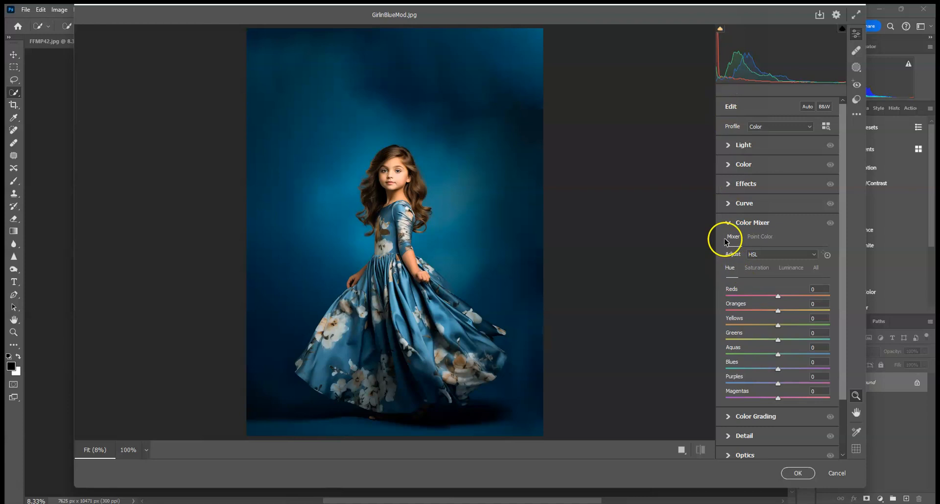
click(857, 14)
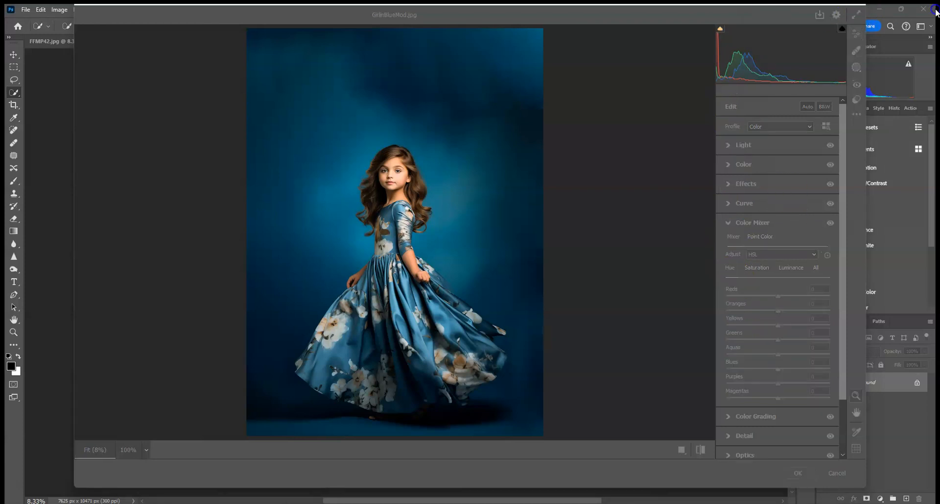
click(728, 223)
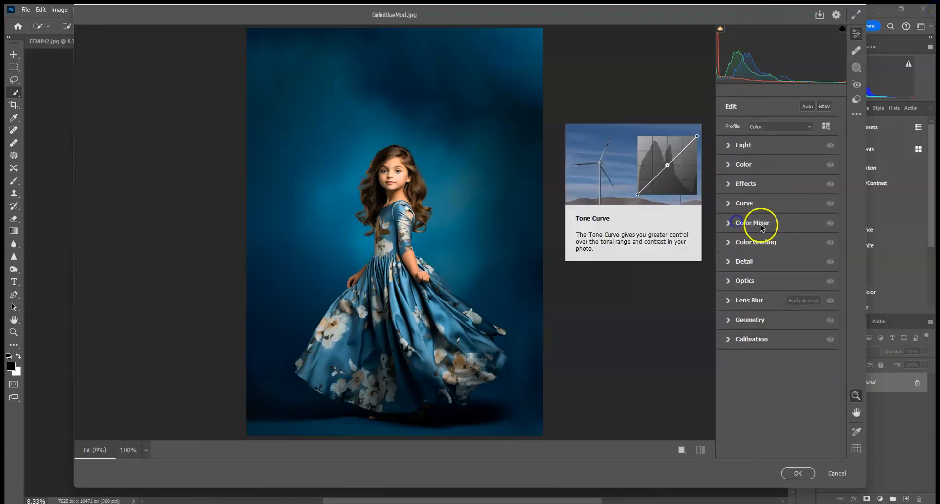
click(733, 226)
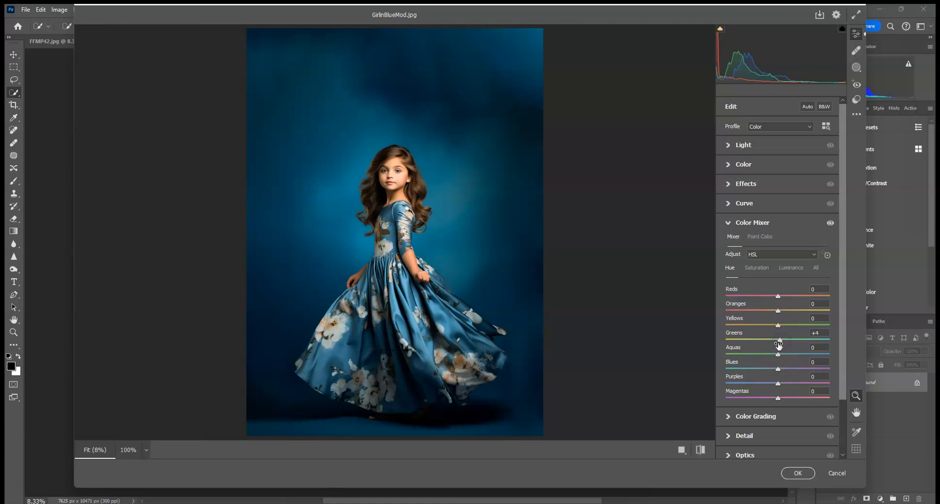
click(778, 356)
drag(783, 340, 768, 340)
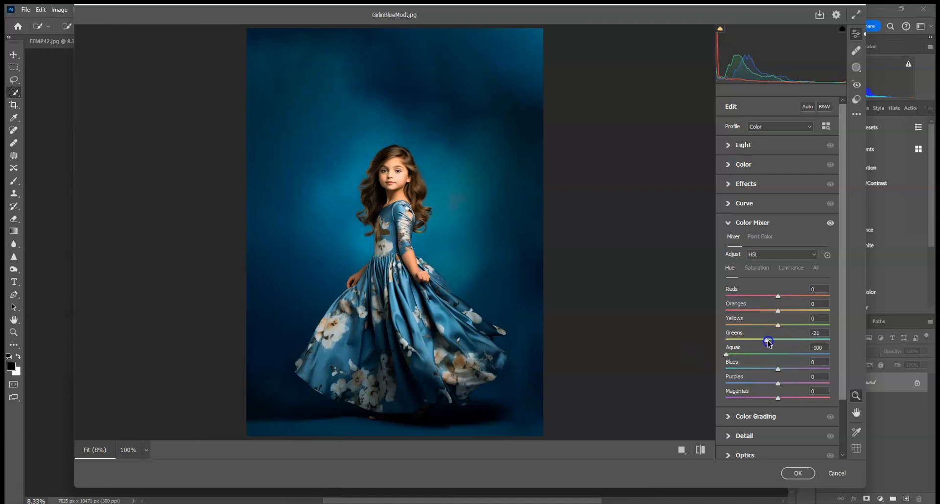
drag(785, 374, 731, 369)
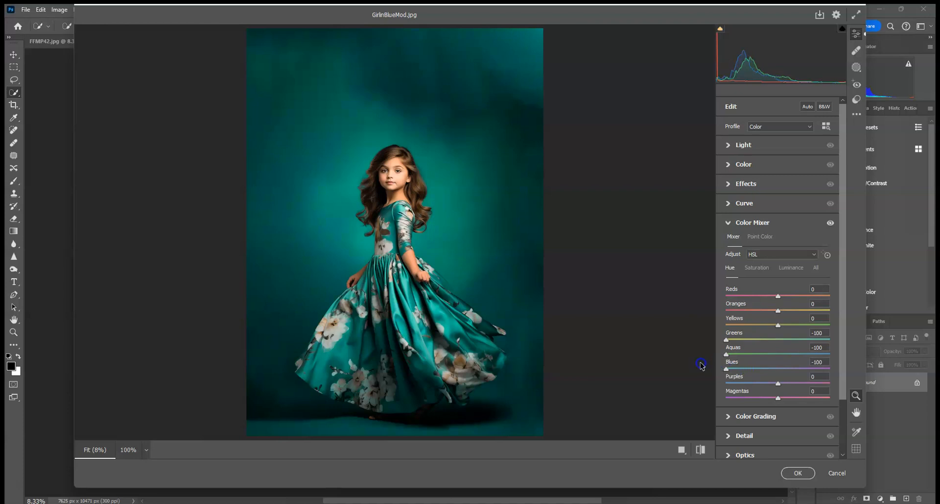
click(801, 472)
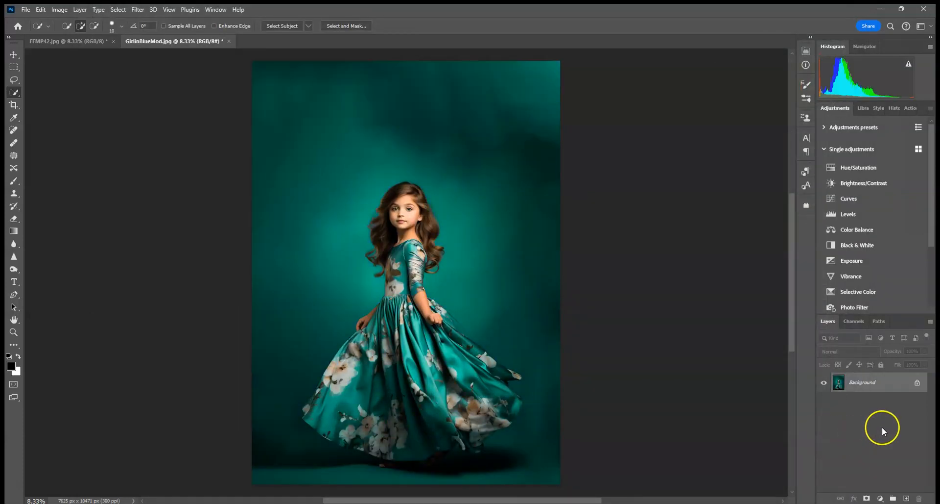
Paste the copied floral backdrop as a new layer and reapply the last Camera Raw Filter to the Background layer
click(40, 10)
click(74, 99)
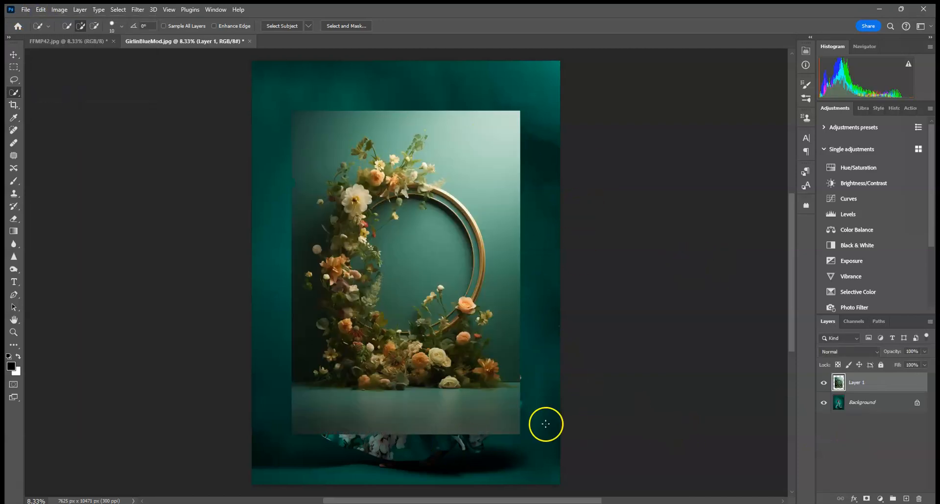
click(858, 406)
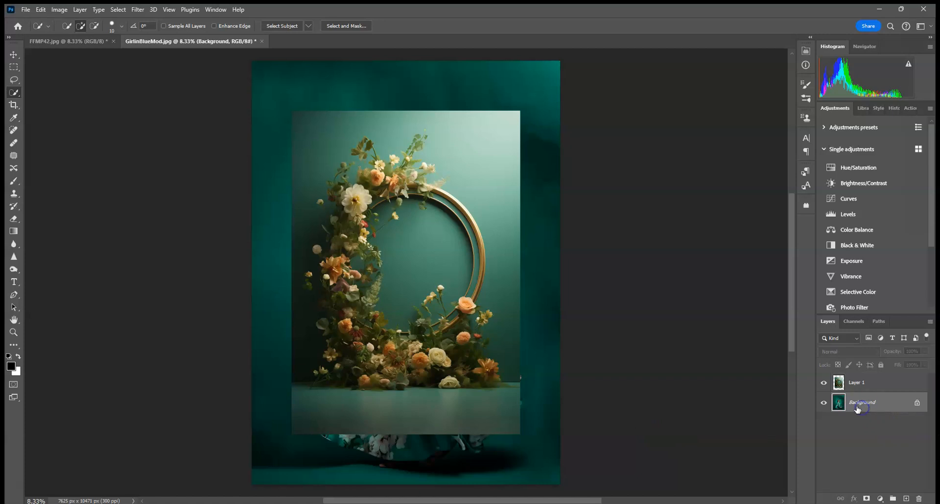
click(118, 10)
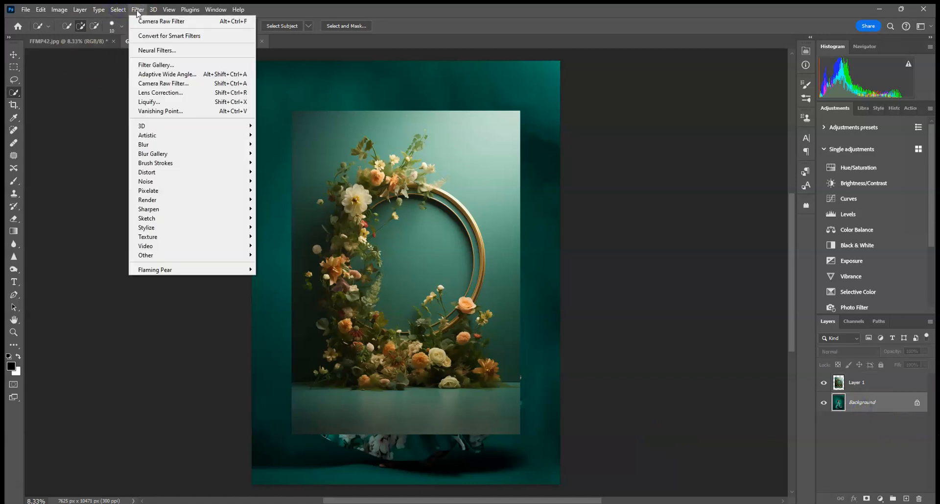
click(140, 21)
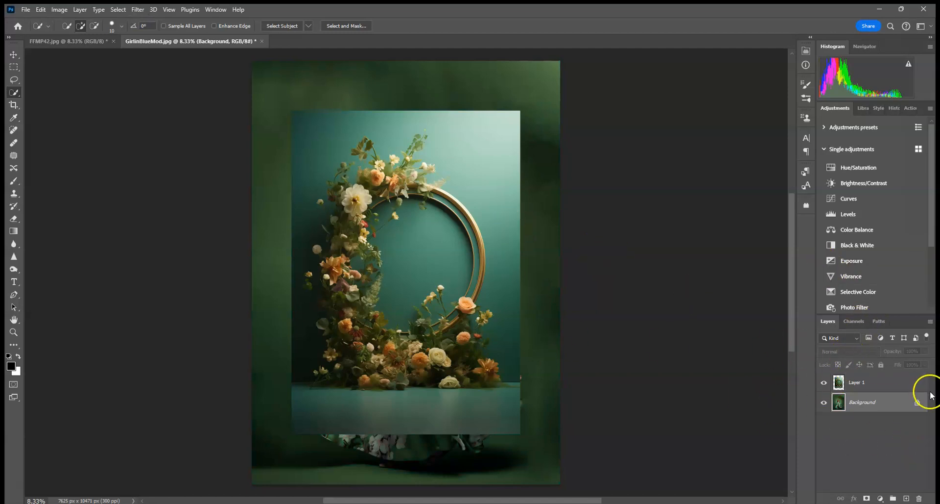
Move the floral backdrop layer up and slightly left on the canvas
click(13, 54)
click(510, 149)
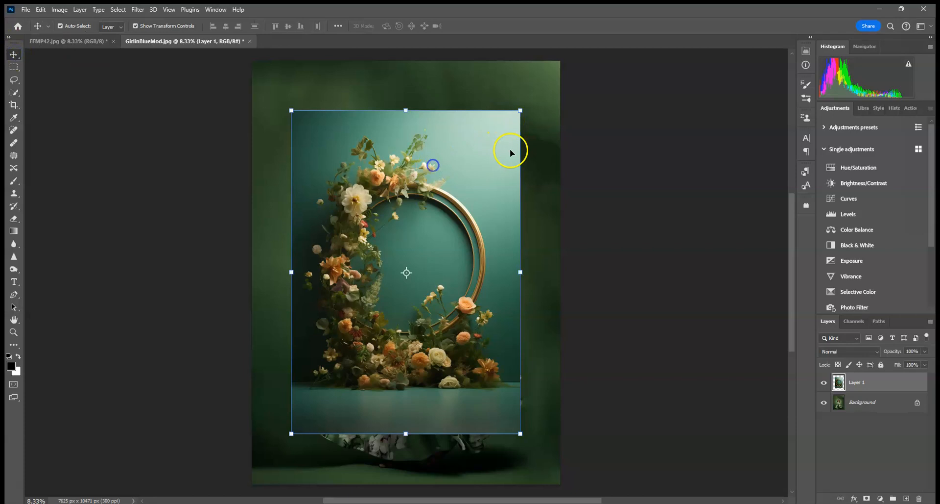
click(523, 113)
drag(482, 157, 467, 126)
key(Return)
Hide the floral layer, select the girl on the Background layer, then duplicate that layer and mask the copy to the selection
click(892, 399)
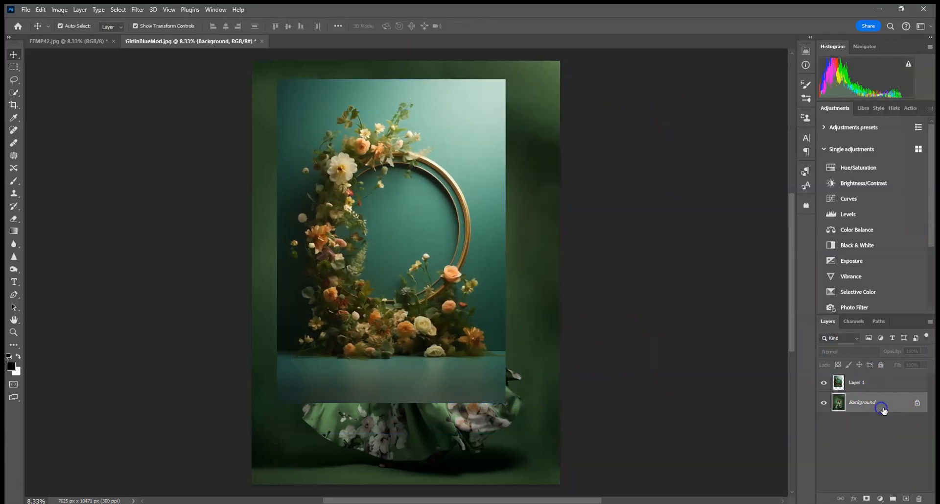
click(824, 382)
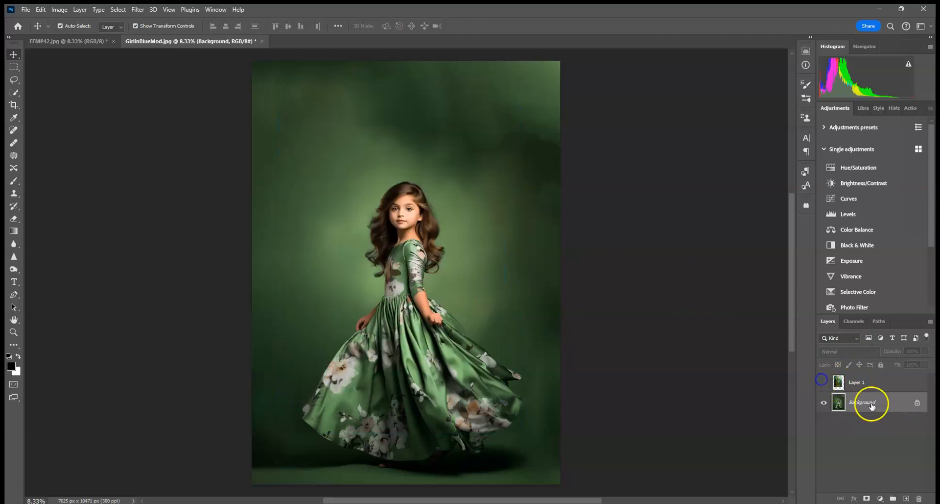
click(14, 92)
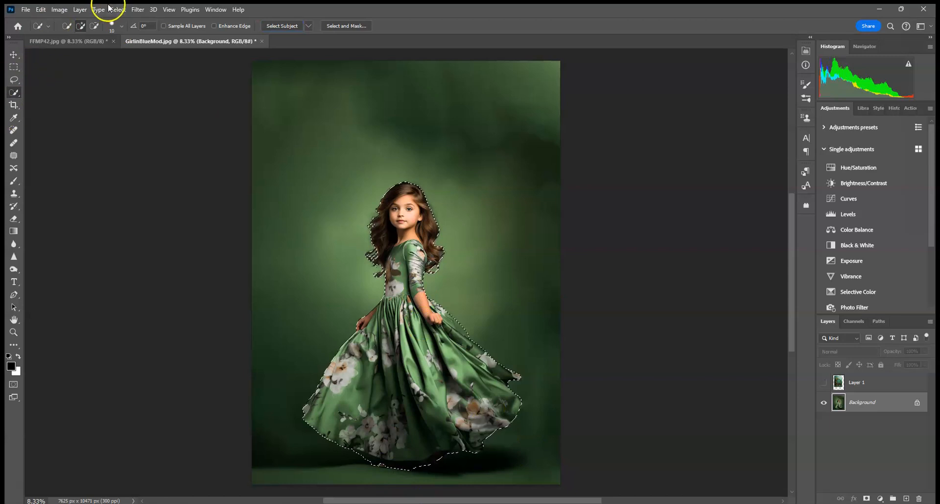
click(387, 465)
drag(904, 403, 907, 497)
click(867, 497)
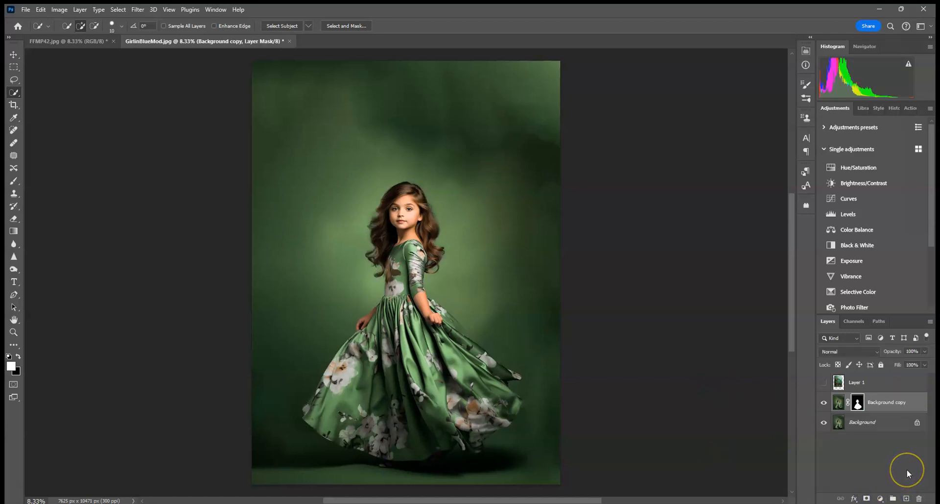
Invert the Background copy's mask, show the floral layer and clip it to the Background copy
key(ctrl+i)
click(852, 383)
click(824, 382)
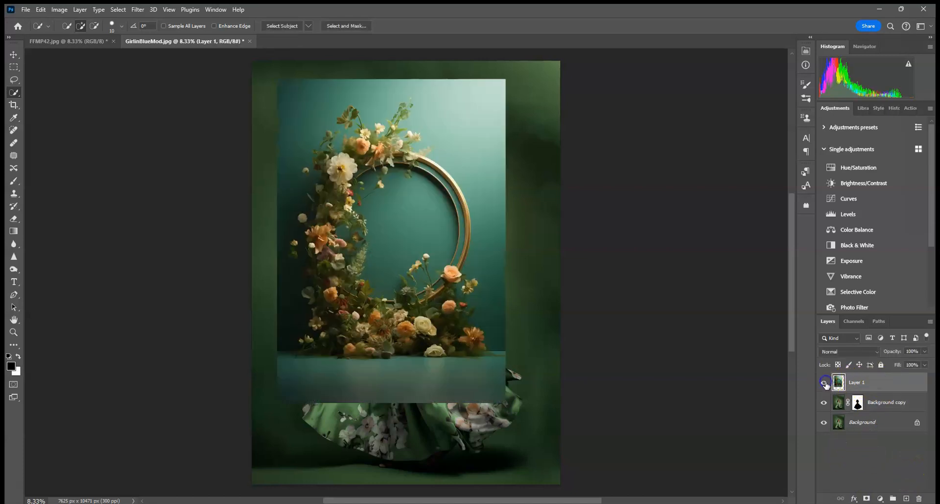
alt+click(878, 392)
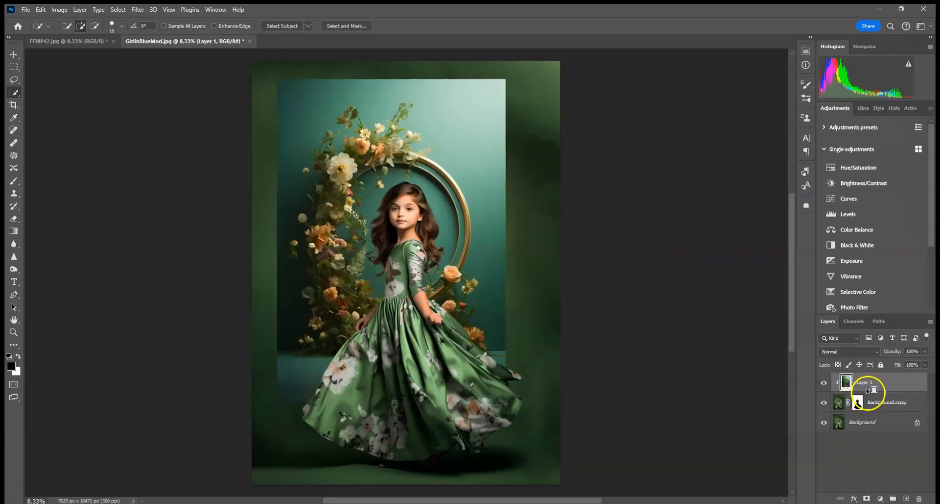
Scale the clipped floral layer to about 150% and position it to fill the canvas behind the girl
click(13, 55)
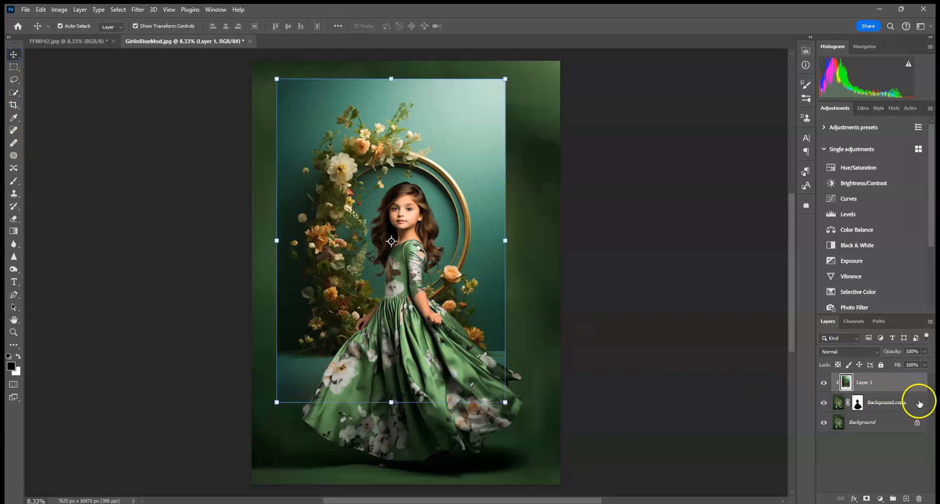
right_click(883, 387)
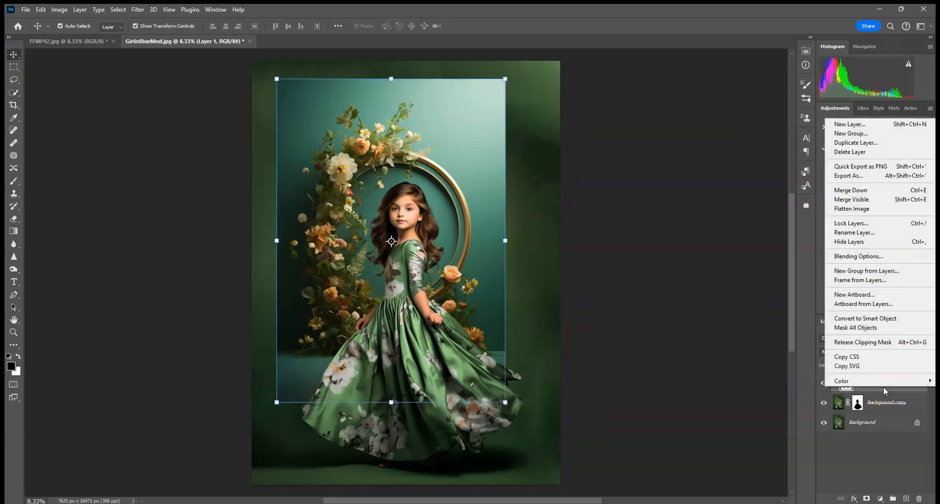
click(884, 387)
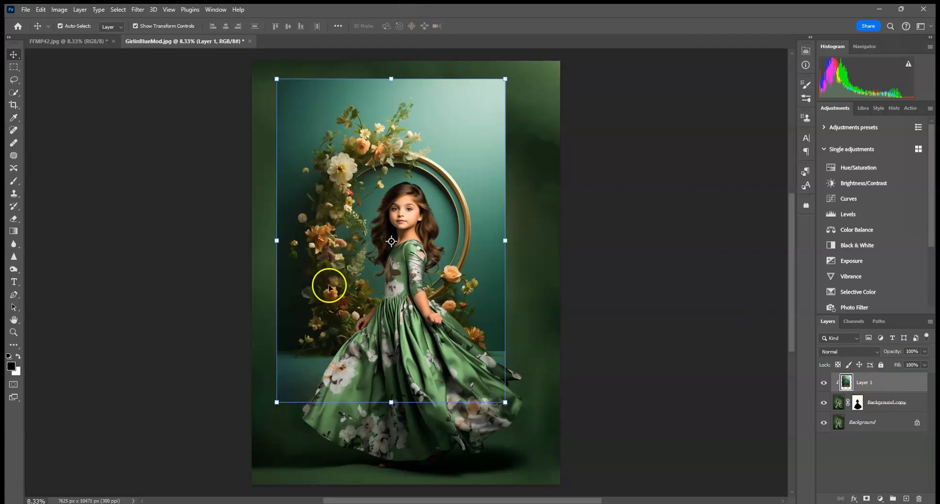
scroll(373, 228, down, 2)
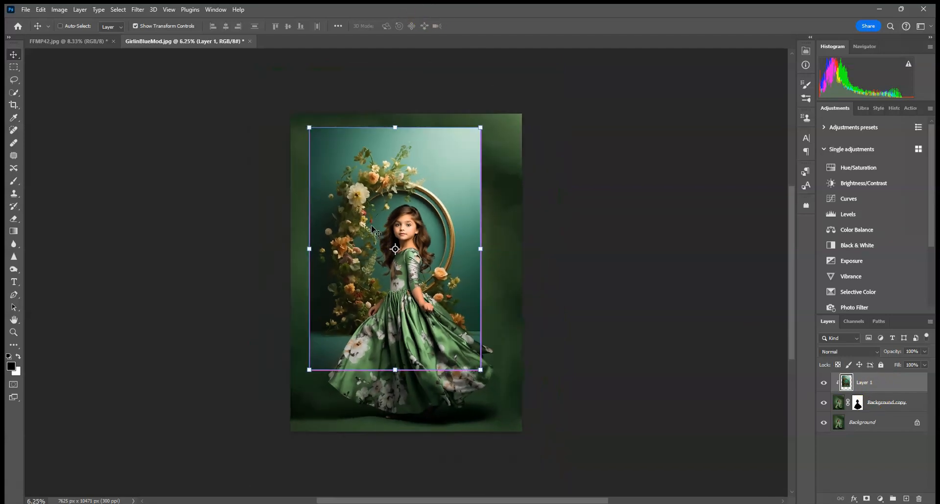
drag(465, 156, 584, 93)
drag(455, 166, 438, 229)
drag(452, 189, 443, 181)
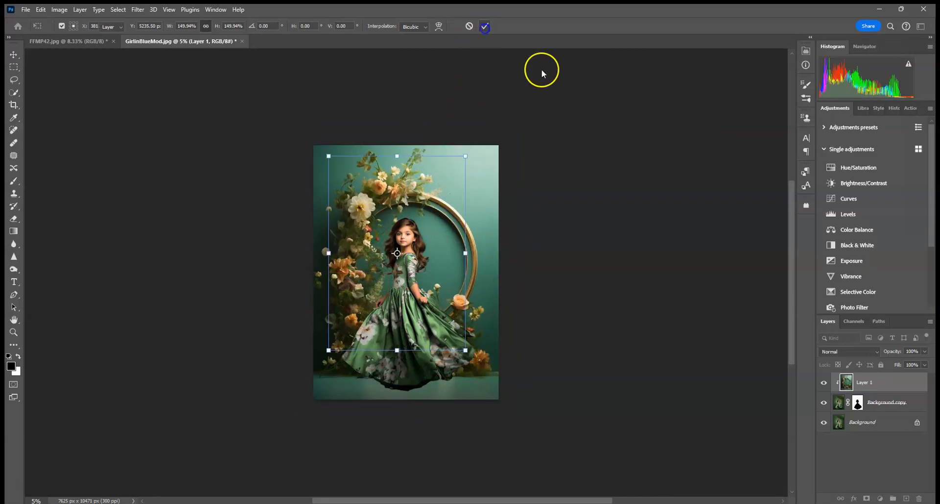
key(Return)
Target the Background copy's mask and set up a larger soft Brush at 60% opacity
key(ctrl+plus)
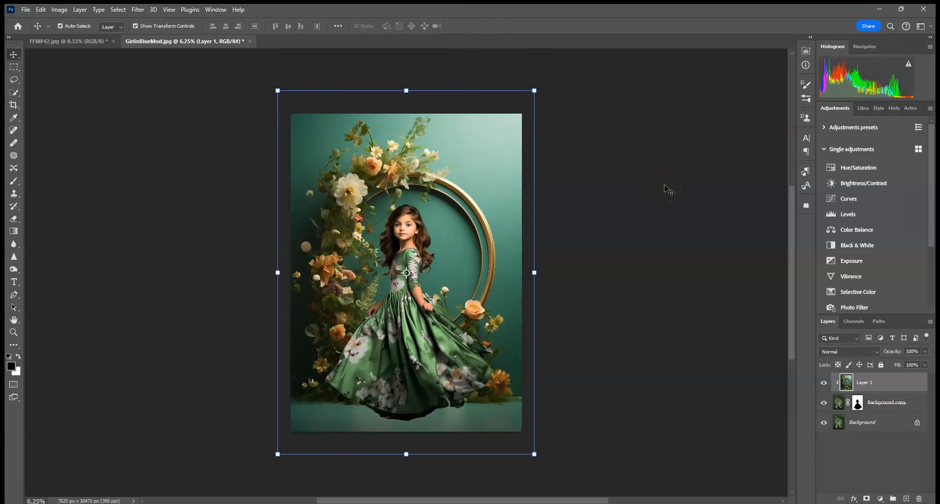
key(ctrl+plus)
drag(616, 363, 609, 257)
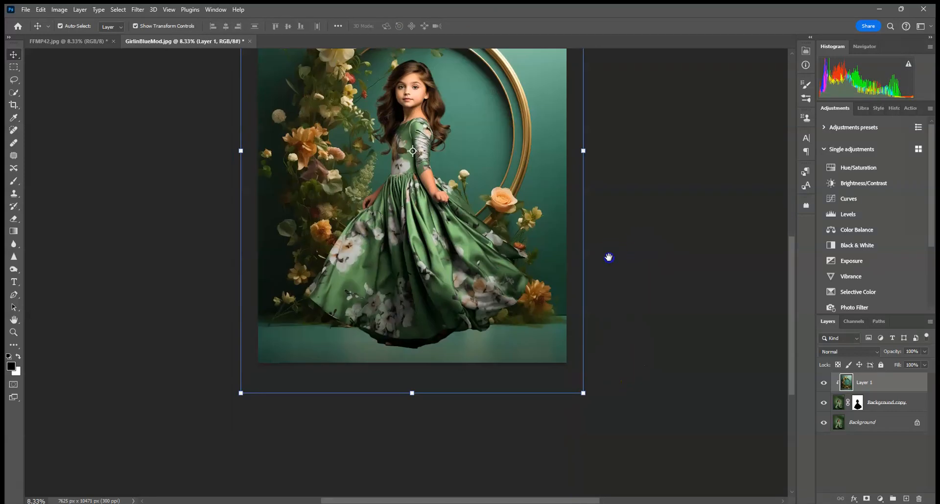
drag(497, 225, 488, 370)
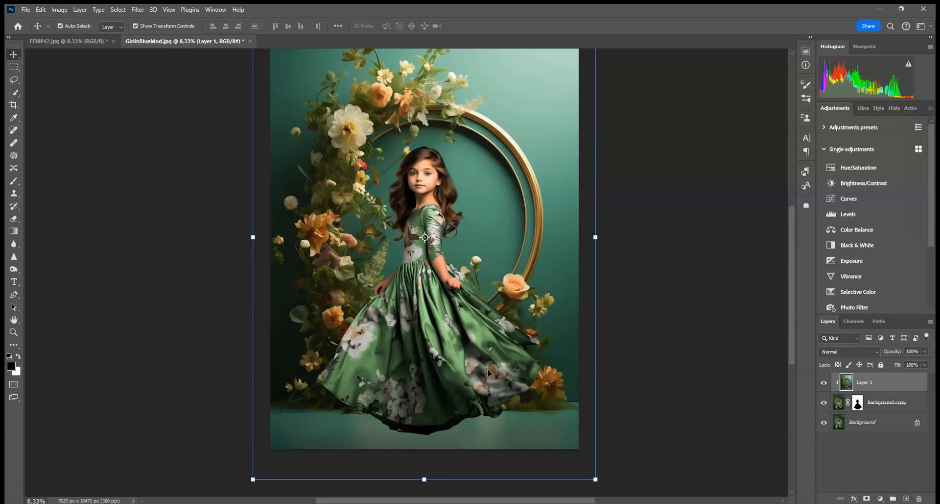
click(900, 401)
click(858, 403)
mouse_move(860, 405)
mouse_down()
mouse_move(865, 416)
mouse_move(851, 398)
mouse_up()
click(14, 181)
click(68, 26)
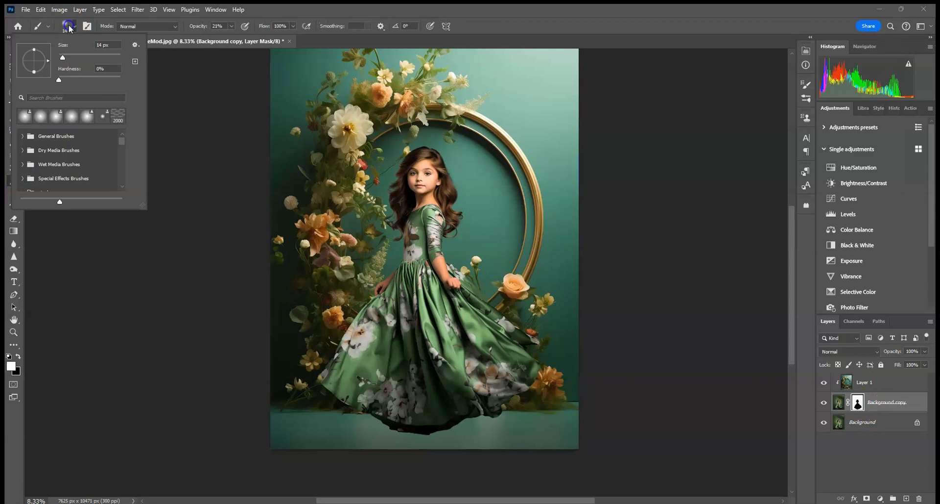
click(113, 56)
click(232, 25)
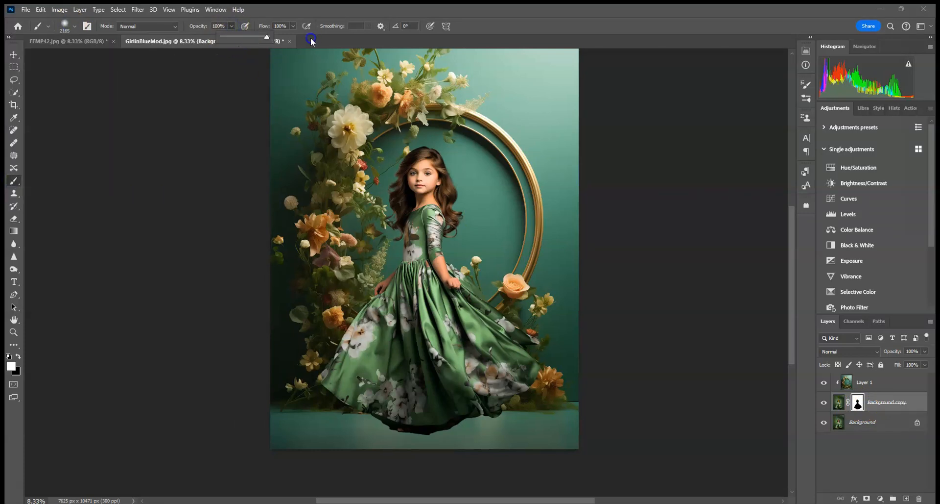
drag(264, 38, 249, 38)
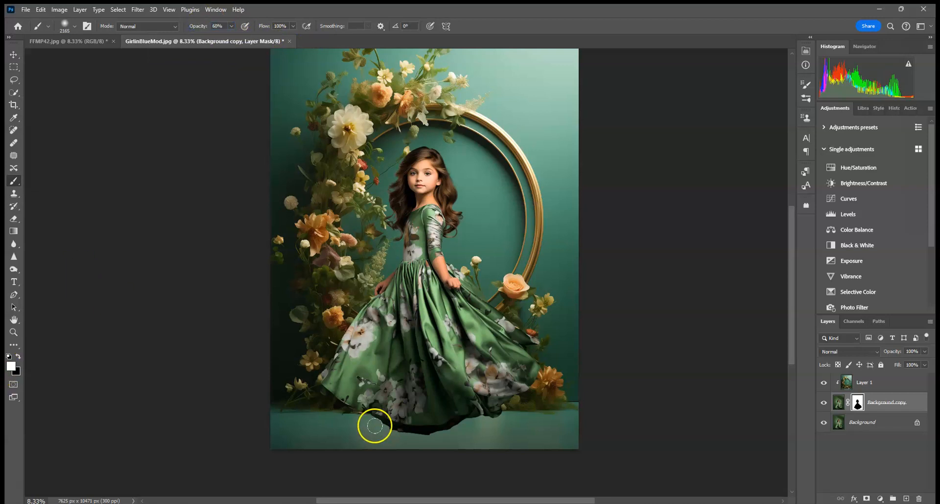
Try painting white on the mask along the dark underside of the dress hem
drag(374, 427, 418, 442)
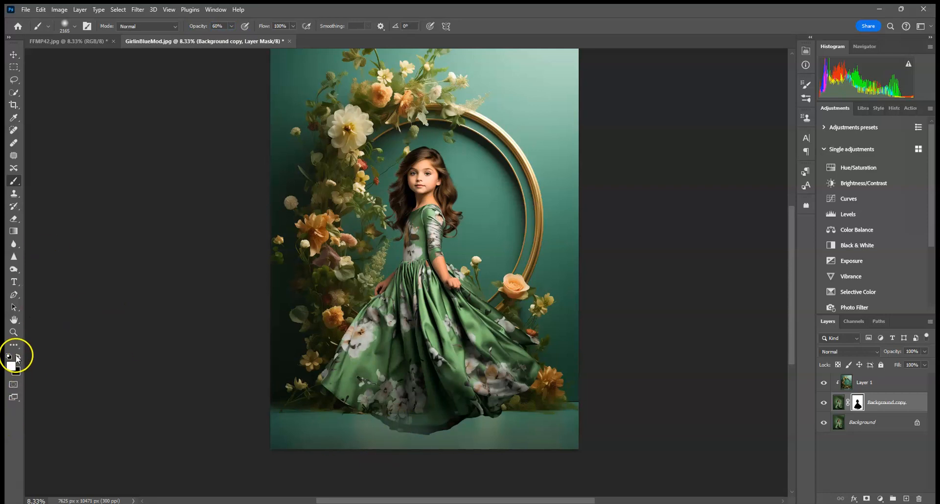
click(41, 8)
click(43, 22)
Paint black on the mask across the floor beneath the dress to bring back the portrait's original shadow
click(18, 356)
mouse_move(604, 467)
mouse_down()
mouse_move(189, 452)
mouse_move(632, 462)
mouse_move(31, 455)
mouse_move(300, 447)
mouse_move(833, 453)
mouse_move(46, 445)
mouse_move(864, 457)
mouse_move(738, 442)
mouse_up()
mouse_move(336, 452)
mouse_down()
mouse_move(25, 461)
mouse_move(859, 469)
mouse_move(567, 460)
mouse_up()
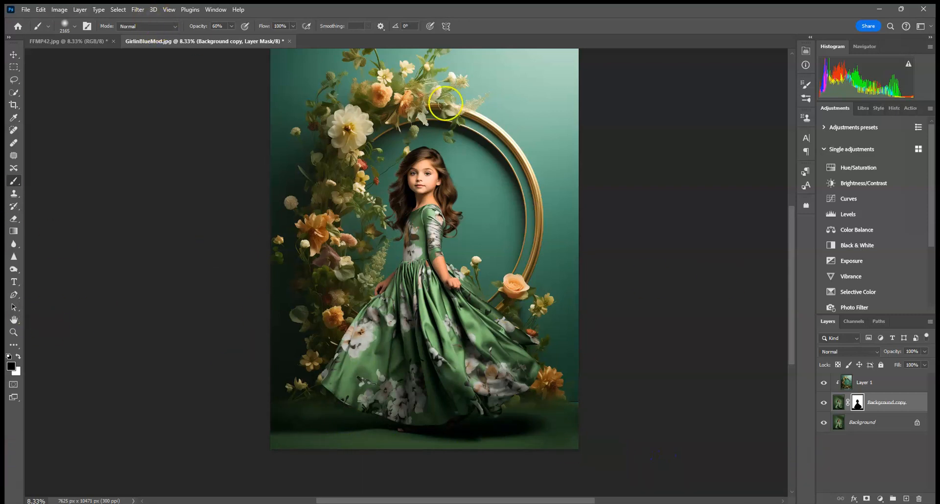
Step back through the history to the second brush stroke after the Free Transform
click(892, 108)
click(876, 261)
click(875, 239)
click(871, 214)
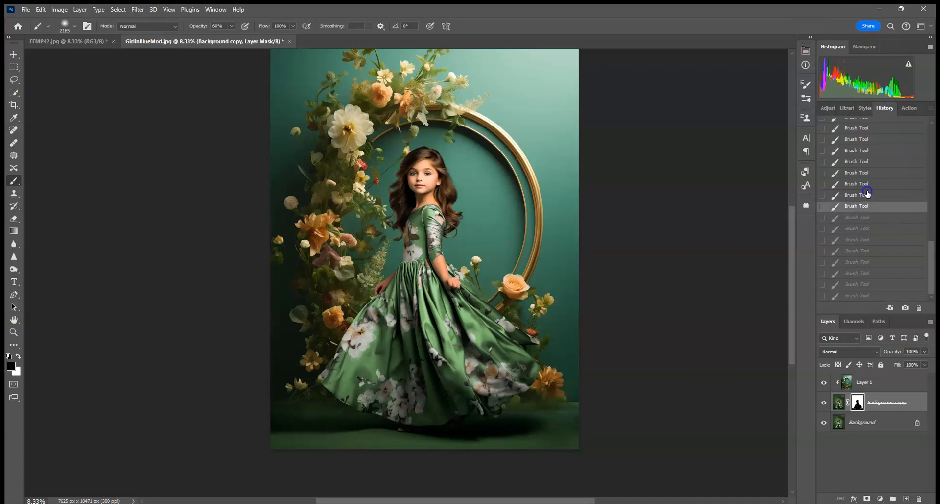
click(866, 192)
scroll(864, 191, up, 3)
click(862, 192)
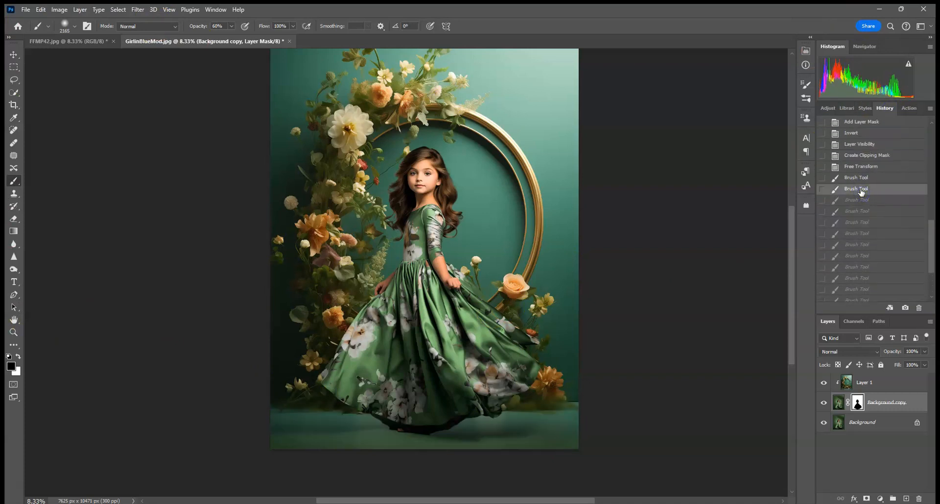
Revert to the first brush stroke after the Free Transform and paint black on the mask across the floor with a smaller soft brush
click(863, 183)
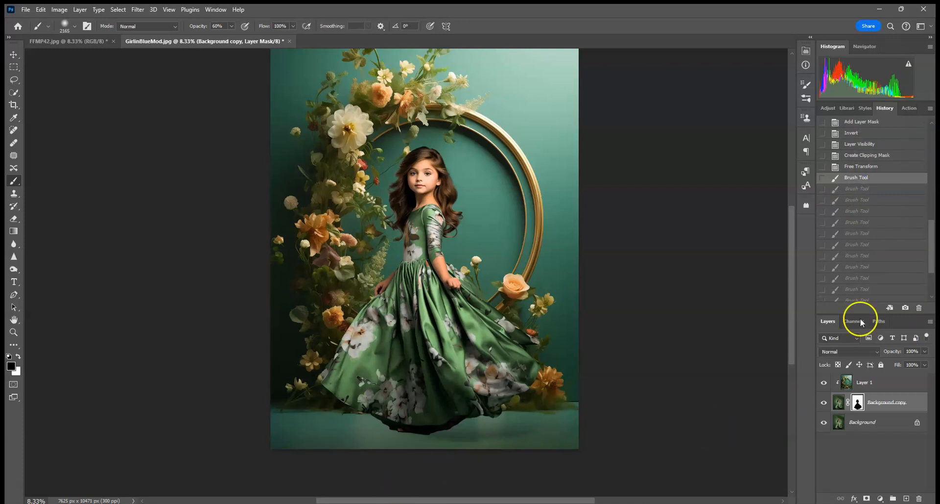
click(413, 468)
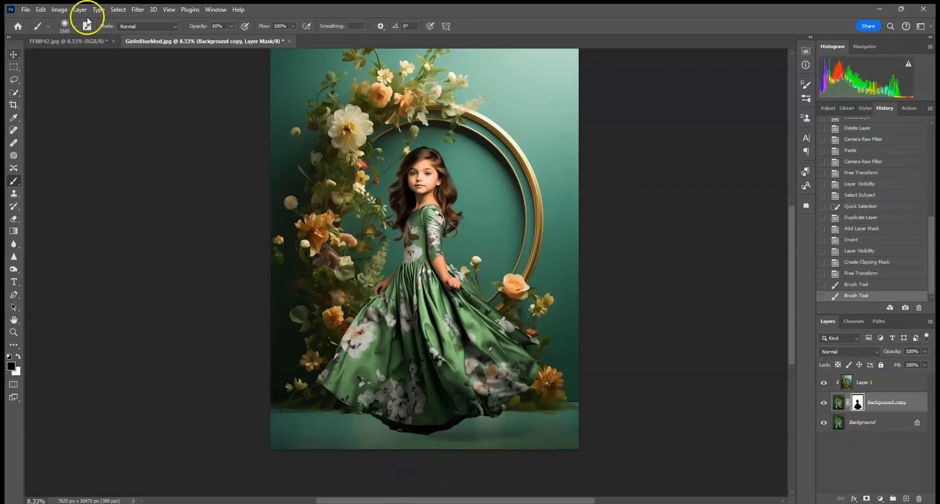
click(72, 27)
drag(109, 54, 116, 59)
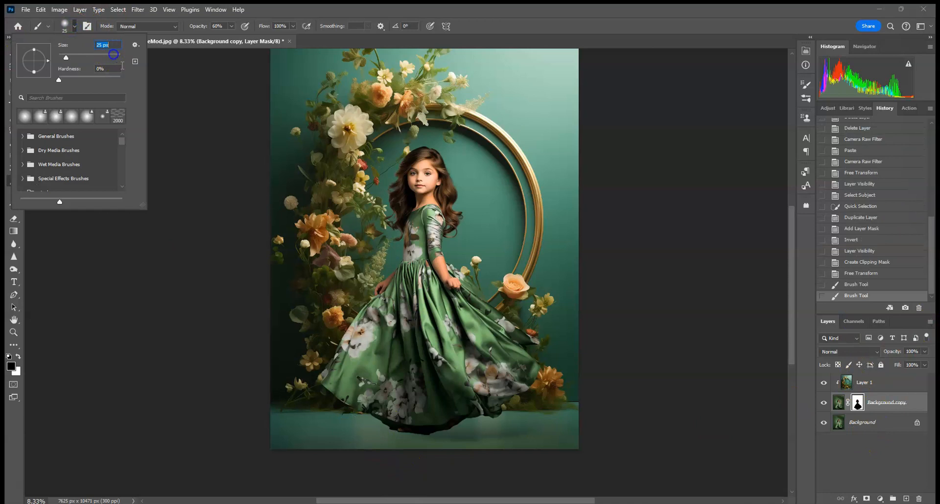
click(112, 58)
click(113, 57)
drag(406, 455, 539, 435)
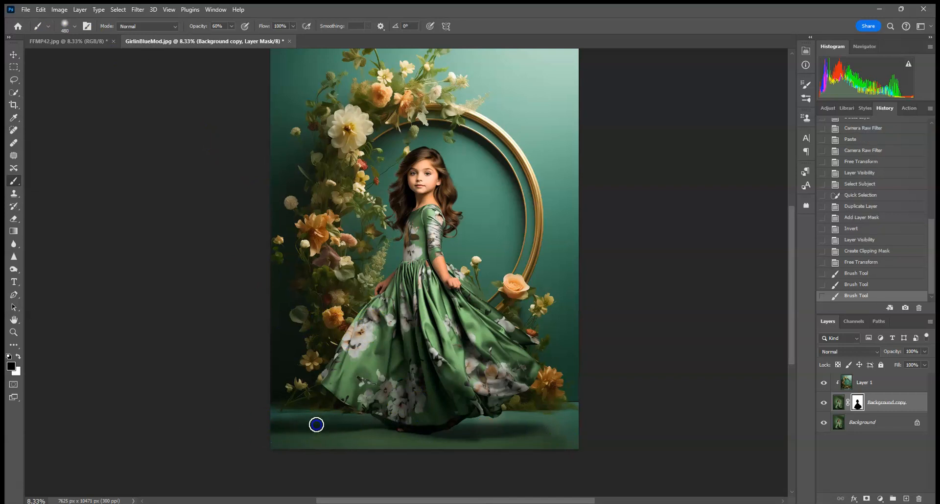
click(548, 421)
mouse_move(593, 422)
mouse_down()
mouse_move(634, 442)
mouse_move(482, 456)
mouse_move(161, 444)
mouse_up()
shift+click(577, 448)
Enlarge the brush to 1457 px and paint black on the mask to strengthen the portrait's floor and shadow beneath the dress
click(73, 26)
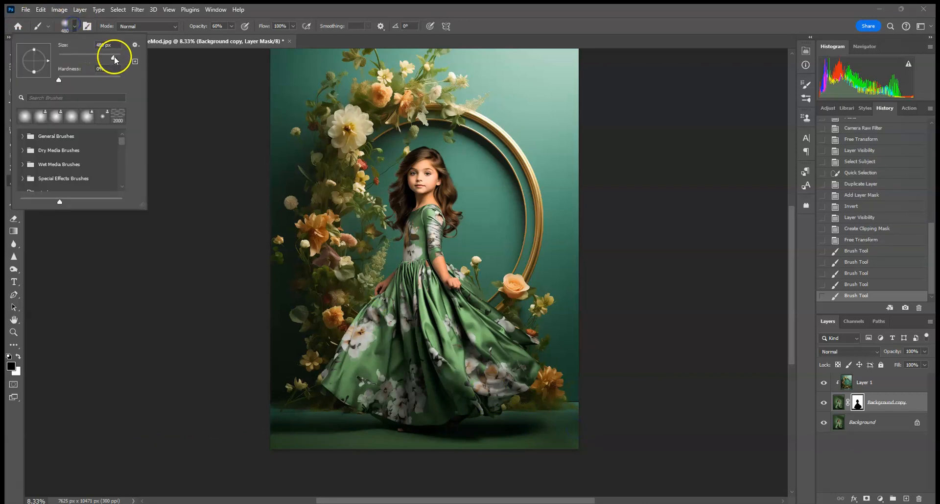
click(426, 443)
click(351, 443)
click(387, 426)
click(387, 426)
click(384, 421)
click(384, 423)
click(392, 431)
click(399, 438)
click(424, 431)
click(438, 426)
click(457, 420)
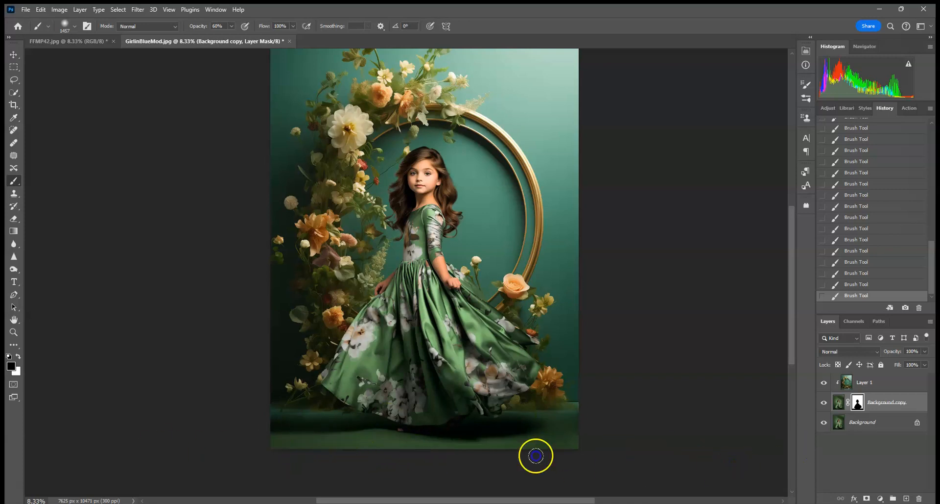
Add a new layer above Layer 1, clip it to the layers below and set its blend mode to Multiply
click(902, 386)
click(906, 498)
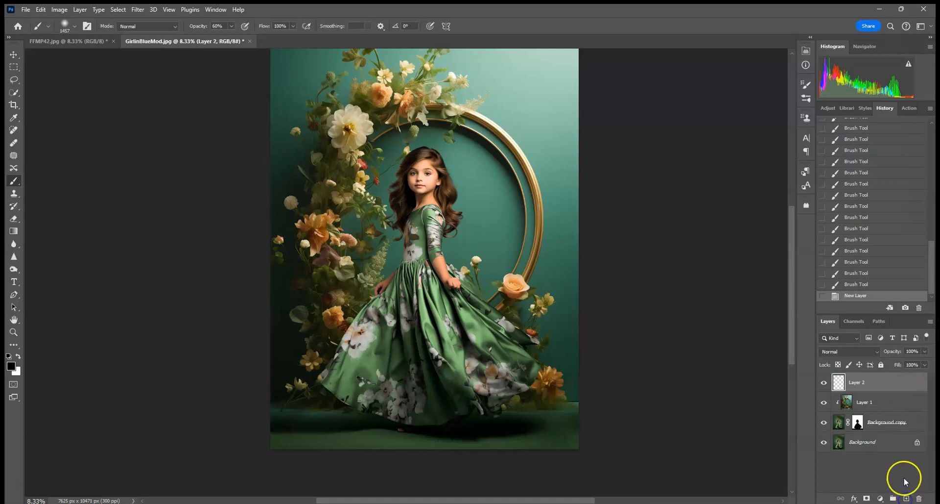
right_click(872, 387)
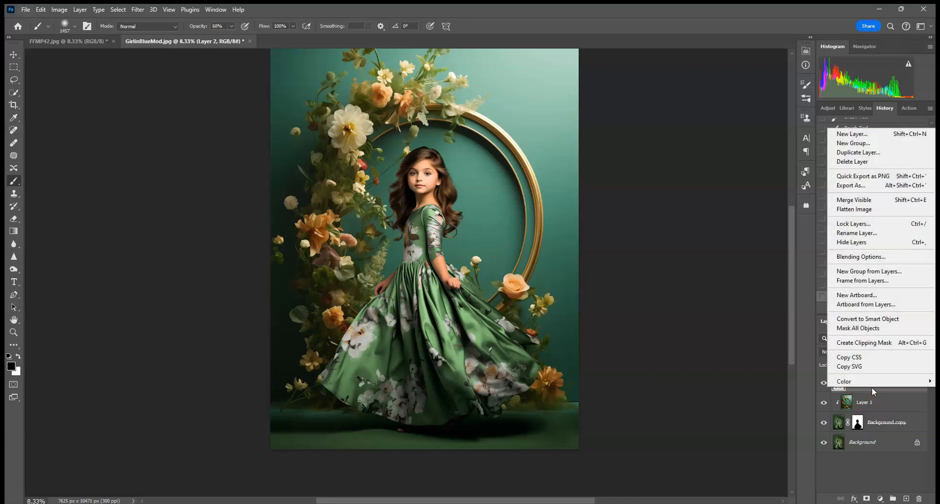
click(864, 342)
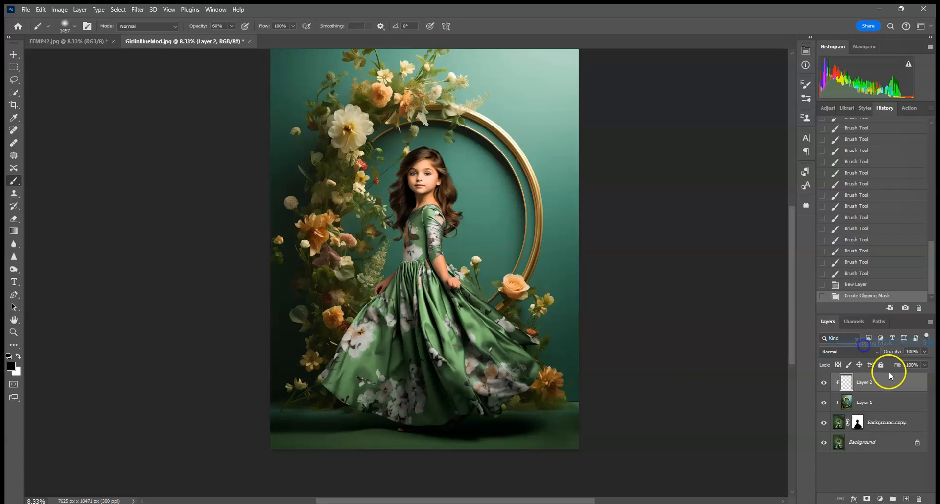
click(848, 348)
click(827, 278)
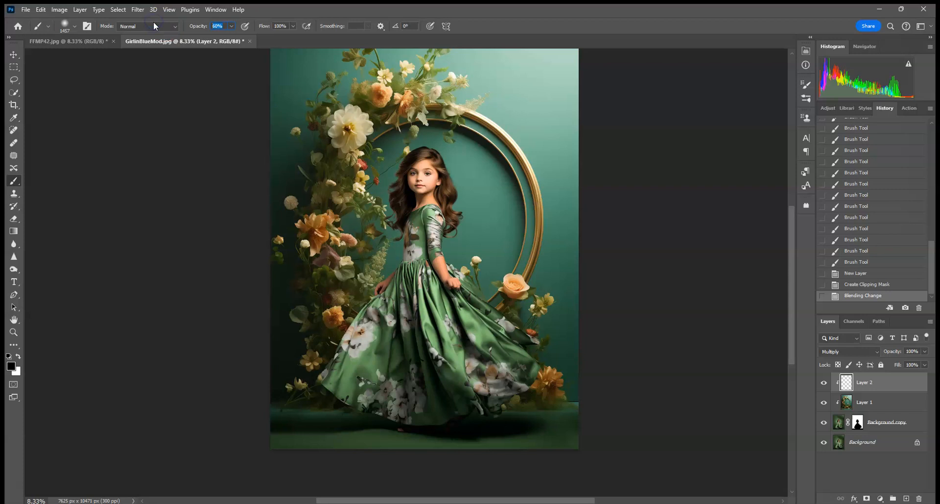
Sample the dark floor colour and paint at 25% brush opacity on Layer 2 along both sides of the floor to darken it
alt+click(312, 416)
click(260, 417)
click(265, 423)
click(338, 422)
click(422, 424)
click(287, 423)
click(592, 431)
click(502, 432)
click(563, 425)
click(645, 417)
click(588, 422)
click(590, 417)
click(525, 420)
click(500, 421)
click(596, 438)
click(576, 426)
click(348, 426)
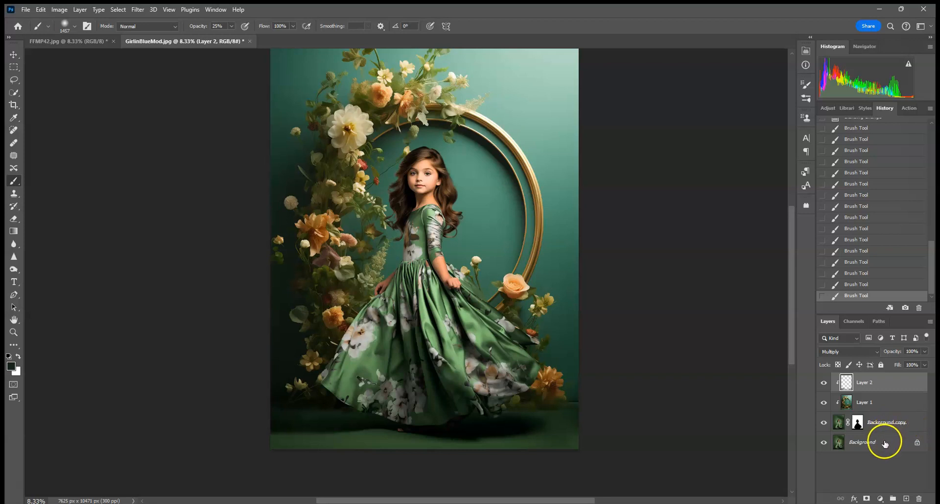
Add a Hue/Saturation adjustment directly above the Background layer and set the Greens saturation to -30
click(894, 424)
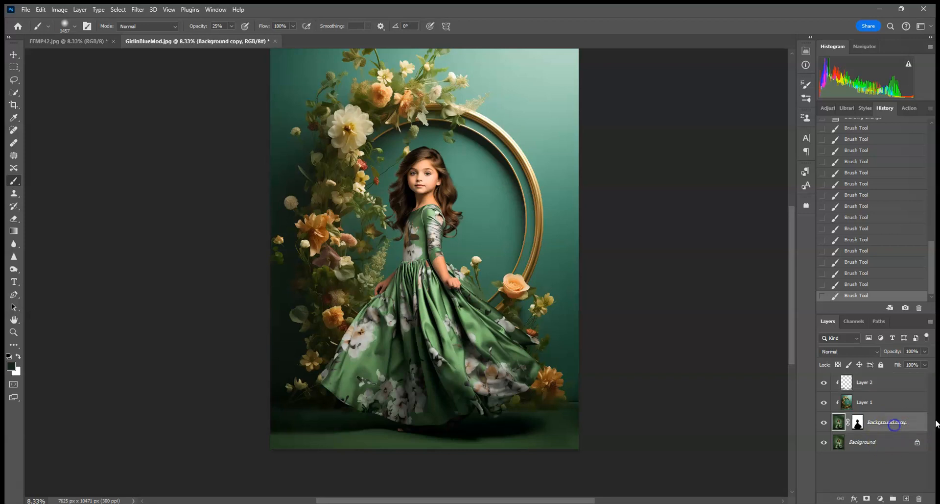
click(829, 107)
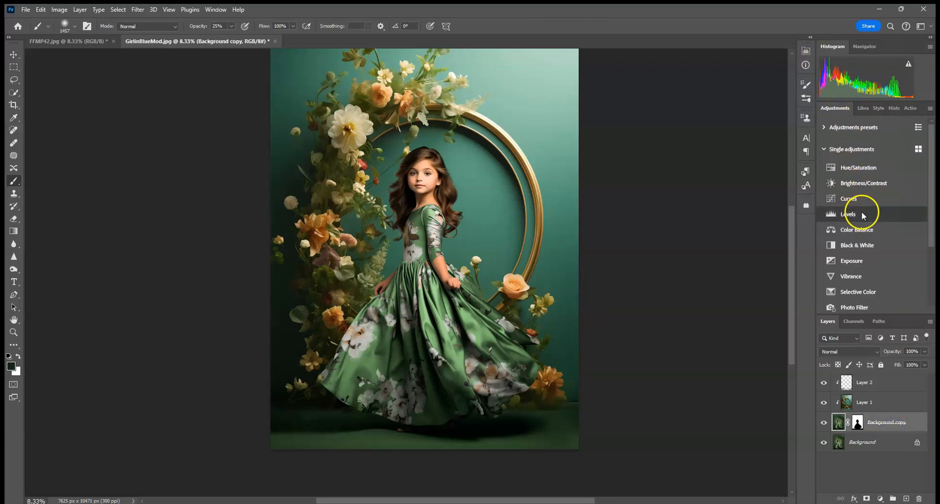
click(878, 444)
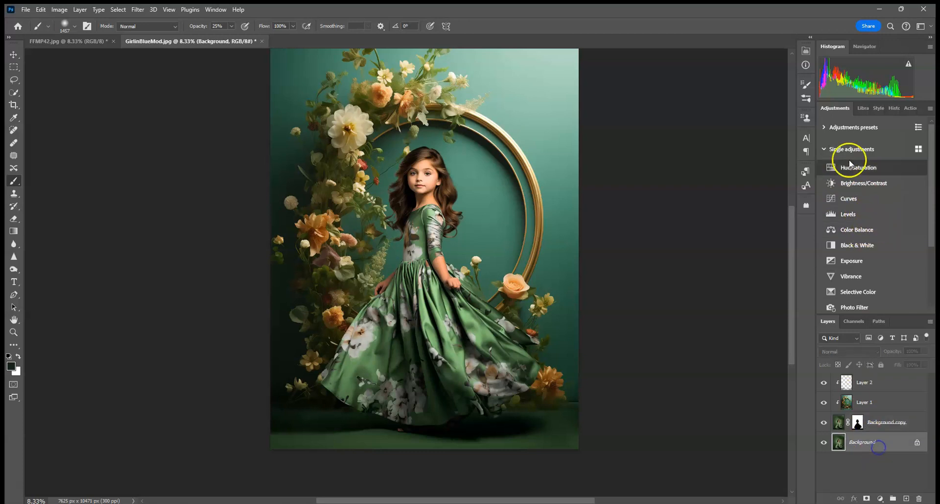
click(851, 166)
click(736, 93)
click(725, 126)
drag(735, 136, 728, 136)
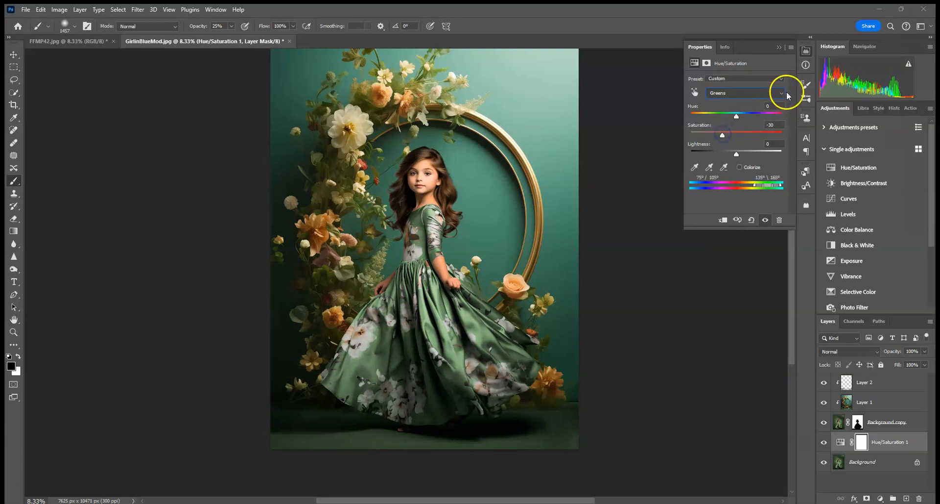
click(780, 47)
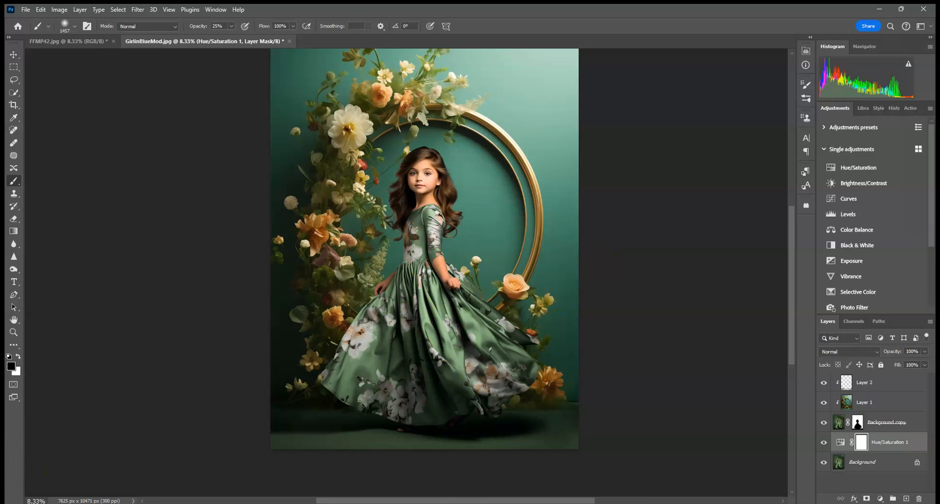
Apply a Gaussian Blur with a radius of 8 pixels to the floral backdrop on Layer 1
click(904, 402)
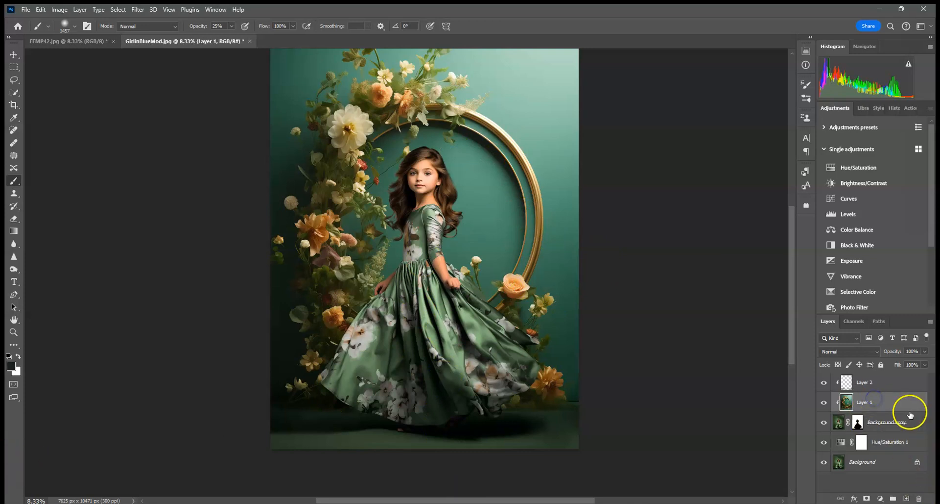
click(137, 11)
mouse_move(199, 144)
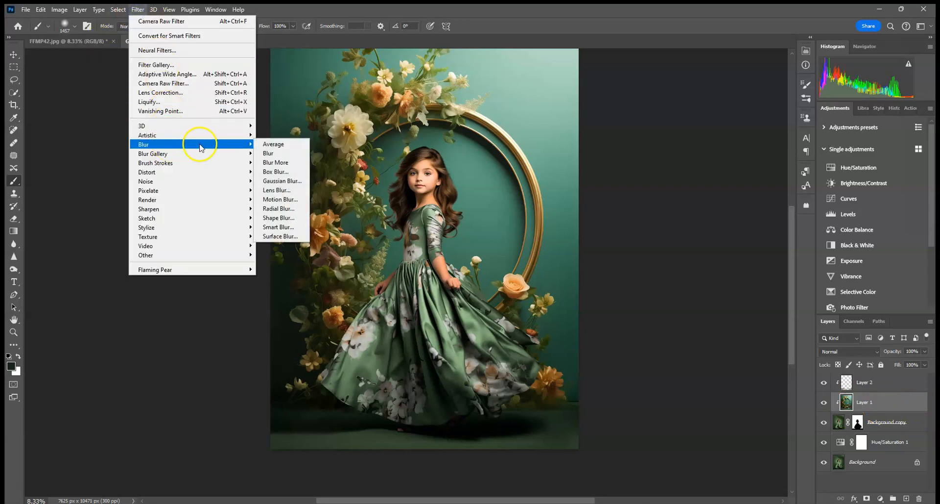
click(296, 186)
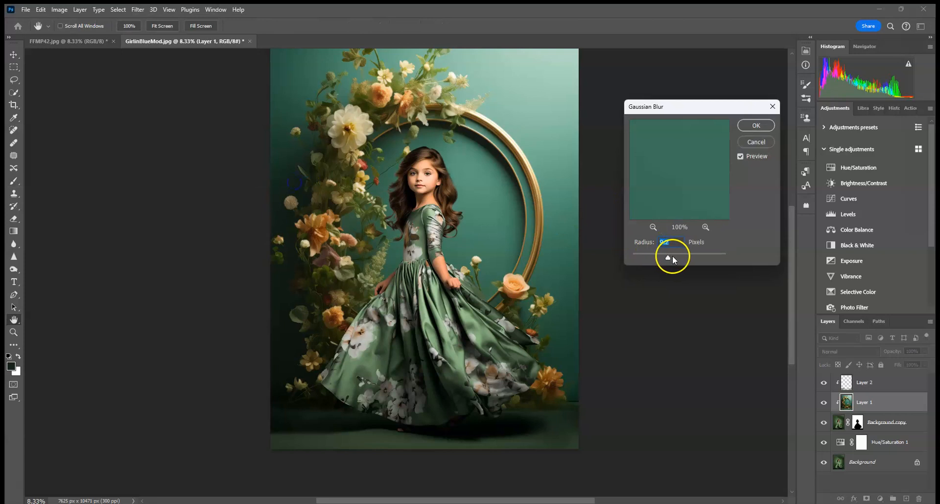
drag(678, 259, 678, 260)
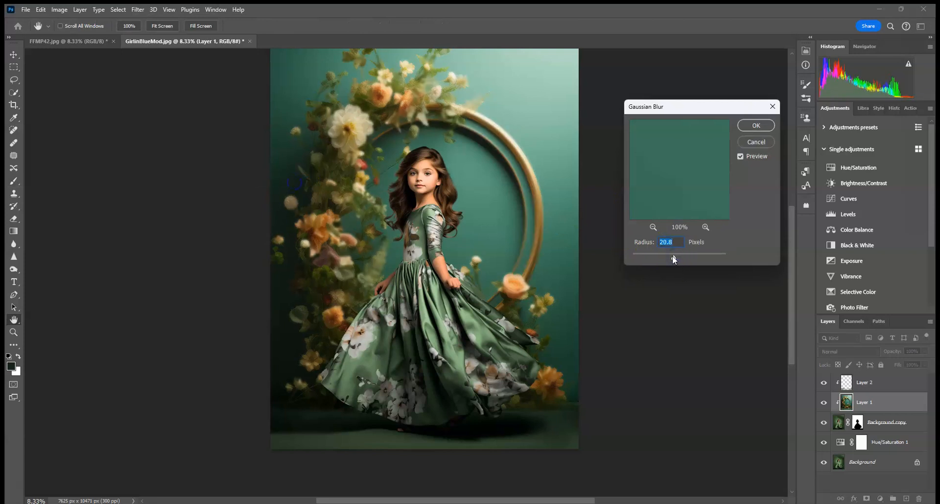
drag(670, 256, 670, 256)
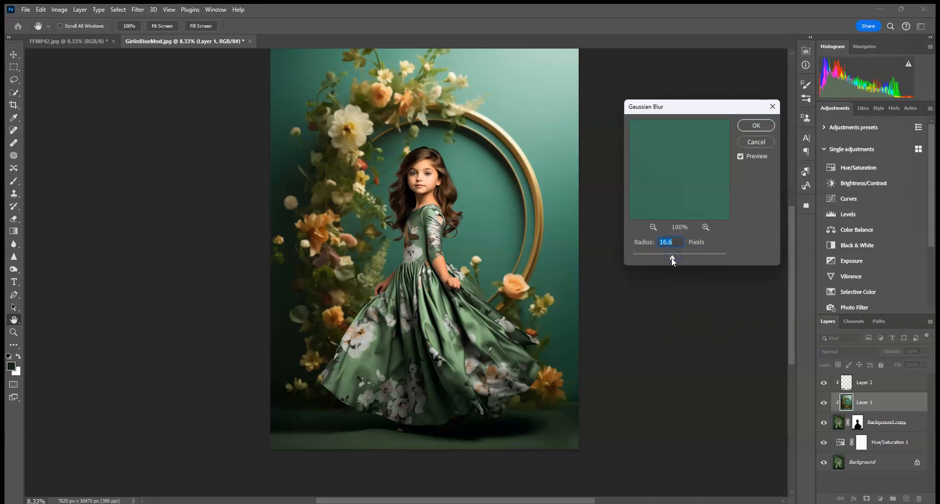
drag(672, 259, 666, 259)
text(8)
click(756, 126)
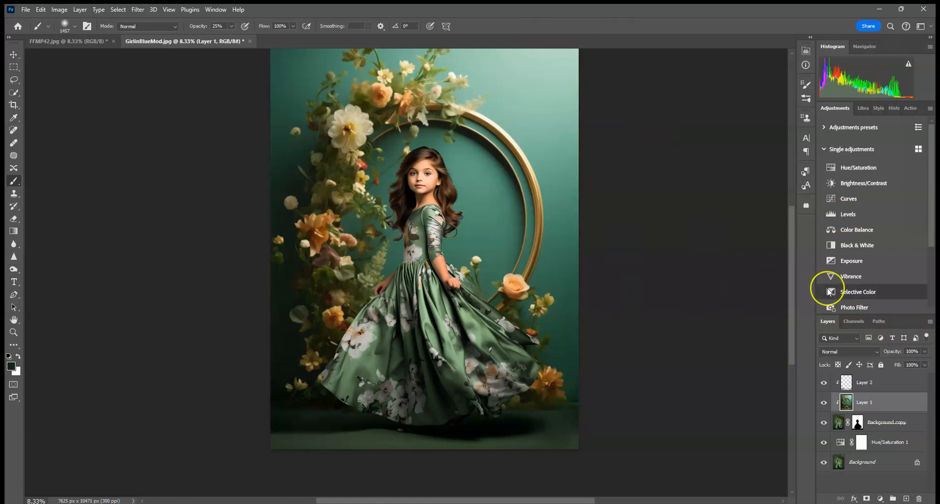
Examine the girl's hair edges on both sides against the blurred backdrop at 50% magnification
key(ctrl+plus)
key(ctrl+plus)
key(ctrl+plus)
key(ctrl+plus)
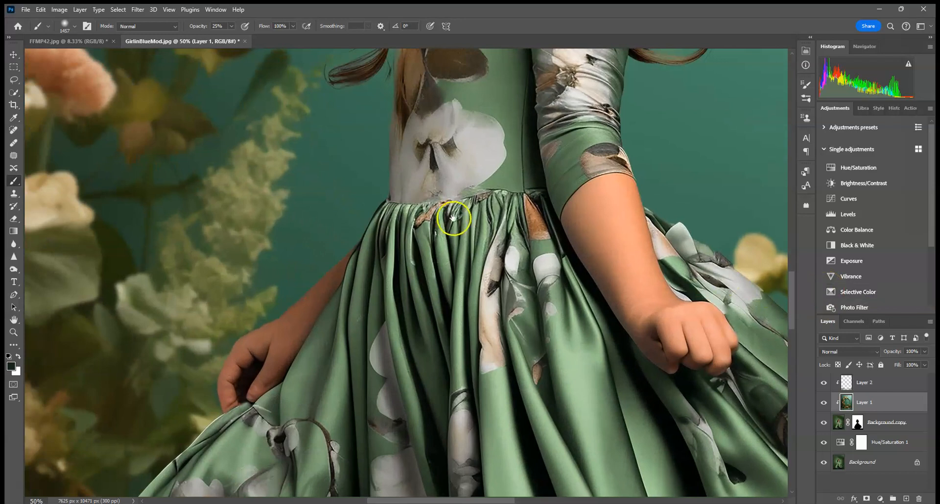
key(ctrl+plus)
drag(497, 213, 496, 321)
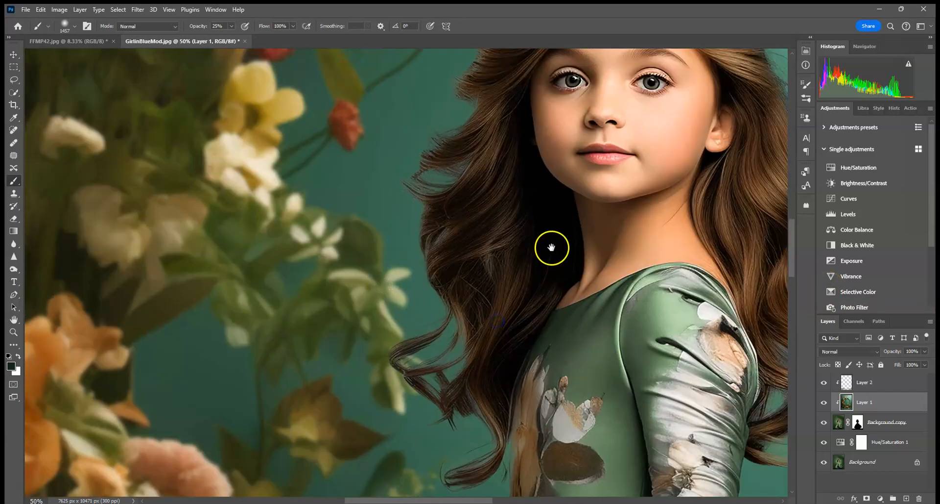
drag(552, 248, 238, 291)
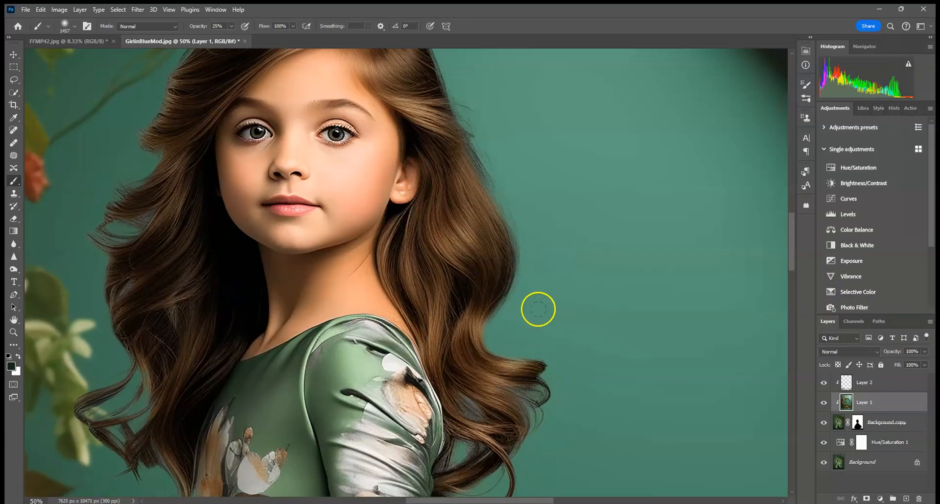
drag(229, 333, 540, 290)
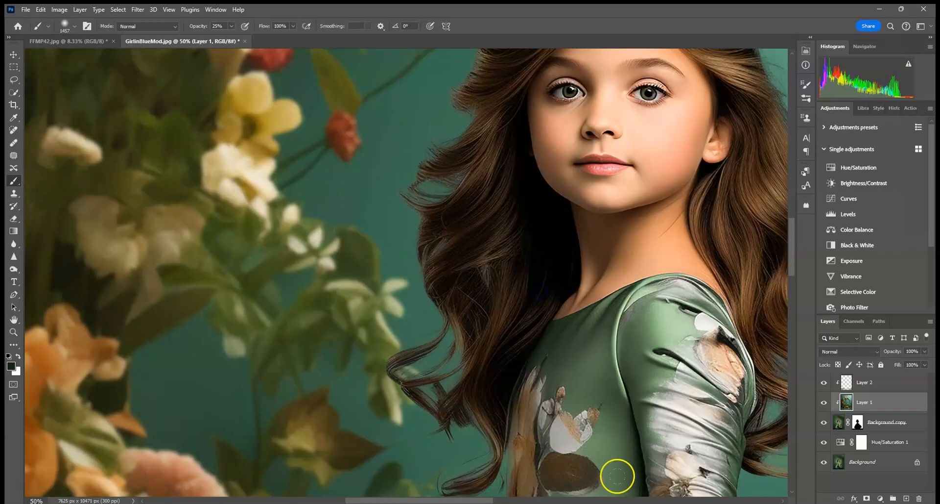
Burn the shadows along the girl's hair edges on the Background layer at 22% exposure
click(872, 462)
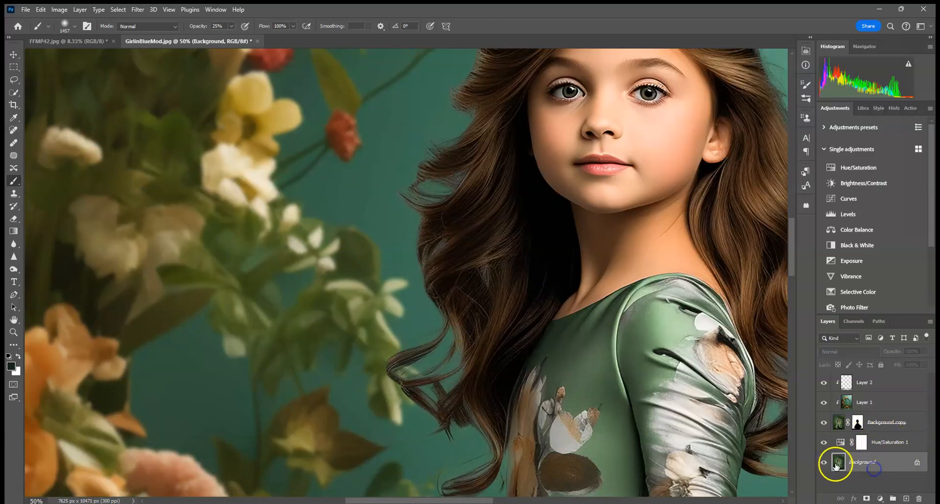
click(13, 269)
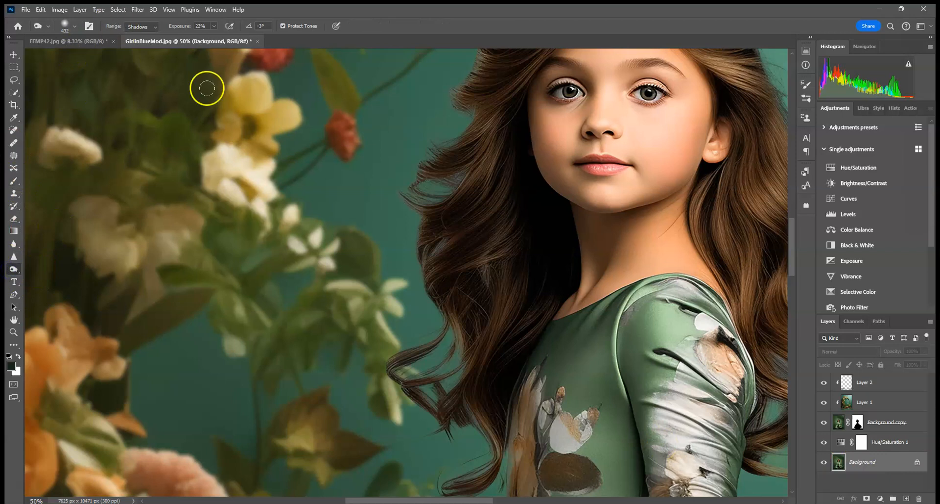
mouse_move(406, 224)
mouse_down()
mouse_move(435, 132)
mouse_move(401, 289)
mouse_move(445, 399)
mouse_move(485, 450)
mouse_up()
click(434, 185)
drag(432, 126, 360, 310)
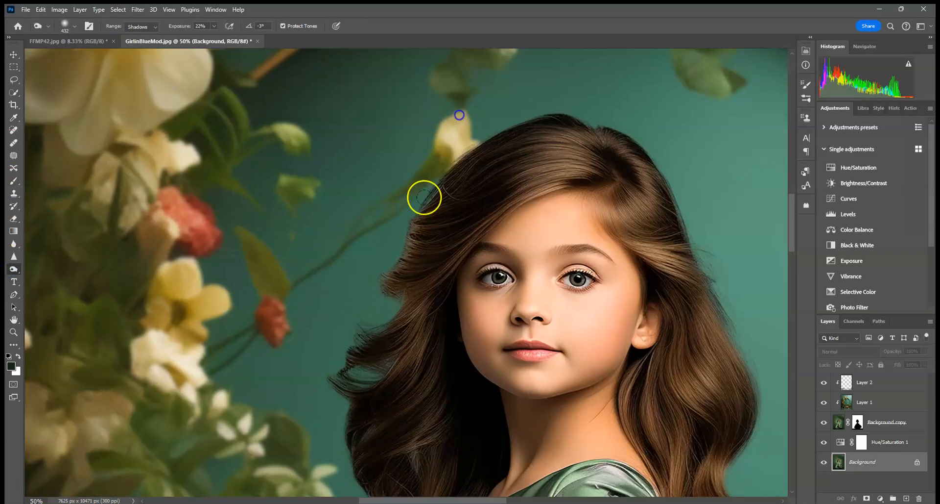
mouse_move(730, 272)
mouse_down()
mouse_move(763, 397)
mouse_move(657, 177)
mouse_up()
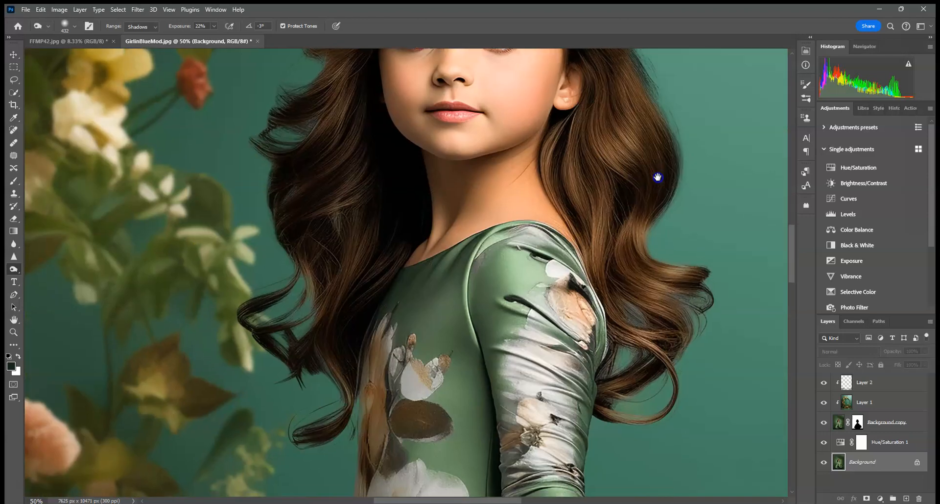
mouse_move(699, 277)
mouse_down()
mouse_move(667, 399)
mouse_move(633, 400)
mouse_move(648, 471)
mouse_up()
mouse_move(378, 358)
mouse_down()
mouse_move(285, 313)
mouse_move(285, 443)
mouse_move(310, 296)
mouse_up()
mouse_move(512, 214)
mouse_down()
mouse_move(506, 398)
mouse_move(498, 206)
mouse_up()
drag(630, 404, 516, 256)
scroll(632, 282, up, 1)
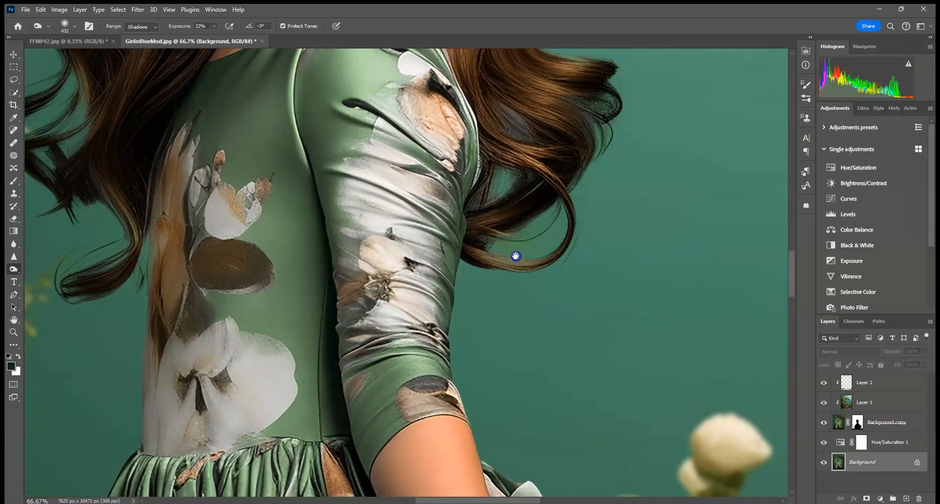
Select the Background copy layer's mask and set the Brush to 23 px at 100% opacity
click(857, 421)
click(432, 330)
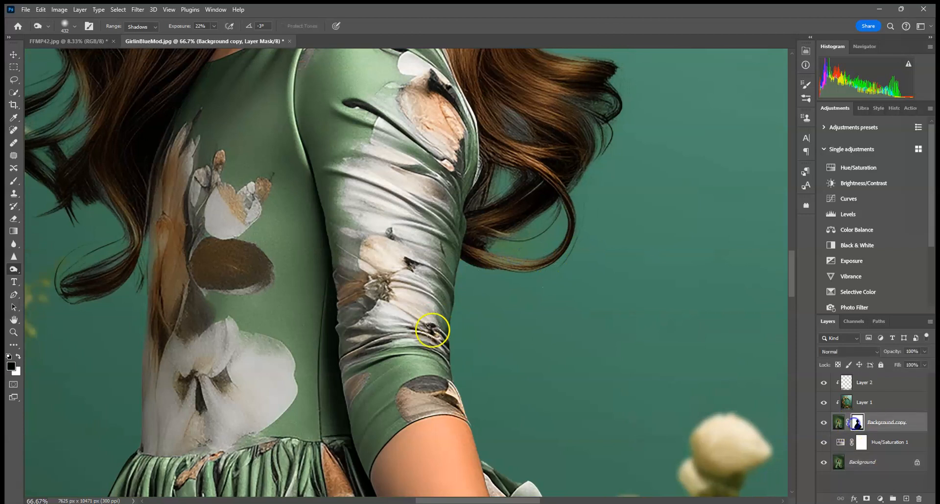
click(11, 180)
click(75, 26)
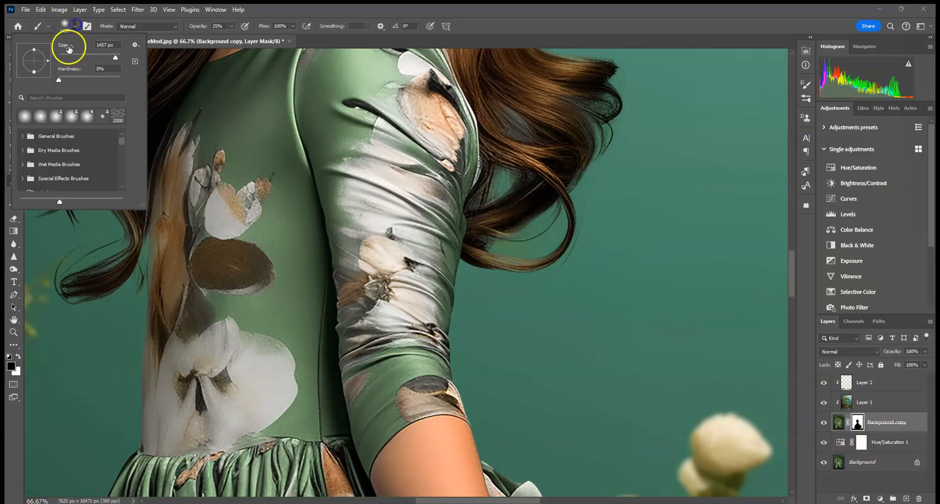
drag(232, 26, 343, 36)
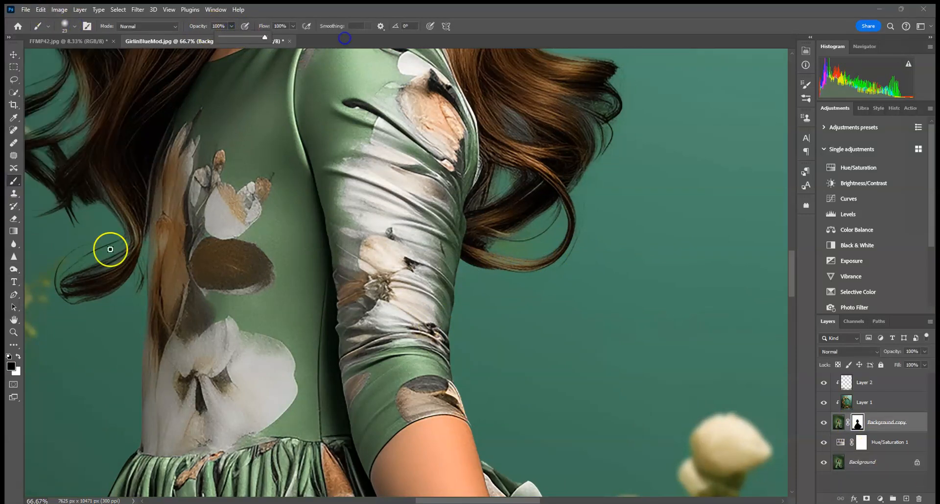
click(19, 357)
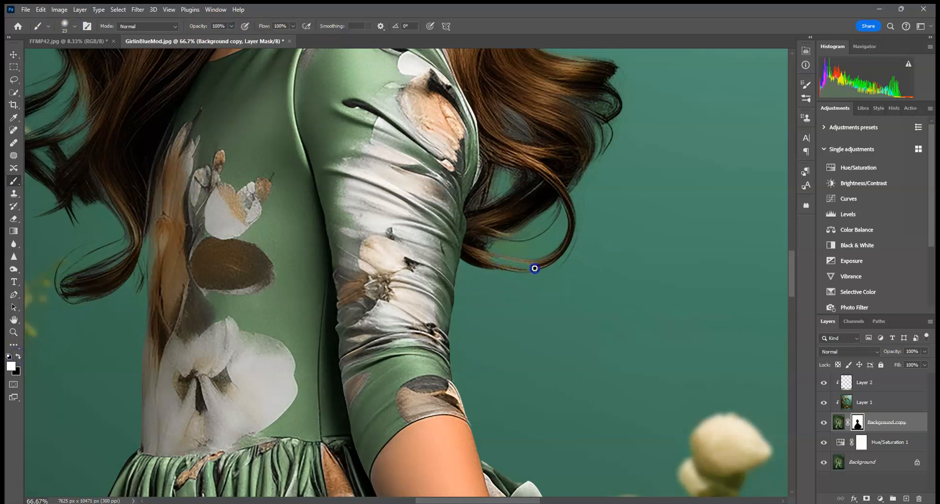
click(42, 11)
click(42, 21)
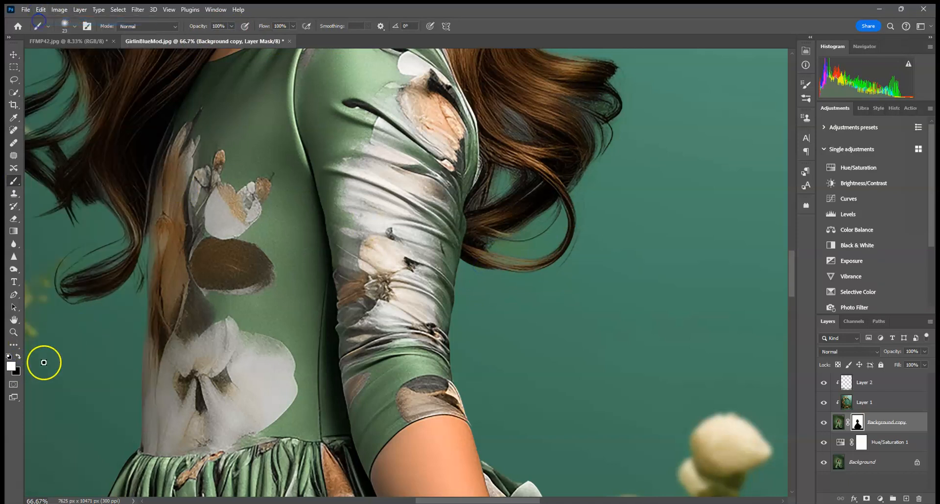
Paint black on the Background copy mask along the hair curl behind the girl's sleeve and check the other hair edges
click(18, 357)
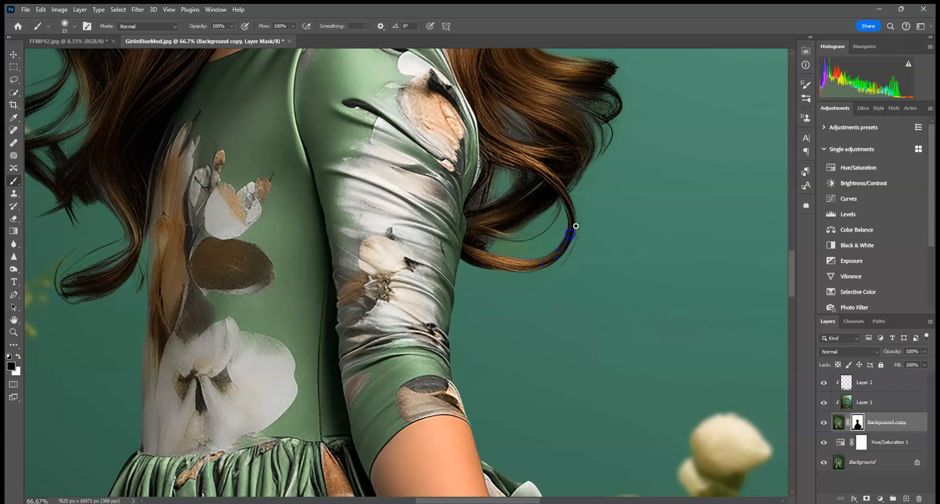
mouse_move(290, 288)
mouse_down()
mouse_move(451, 206)
mouse_move(527, 421)
mouse_up()
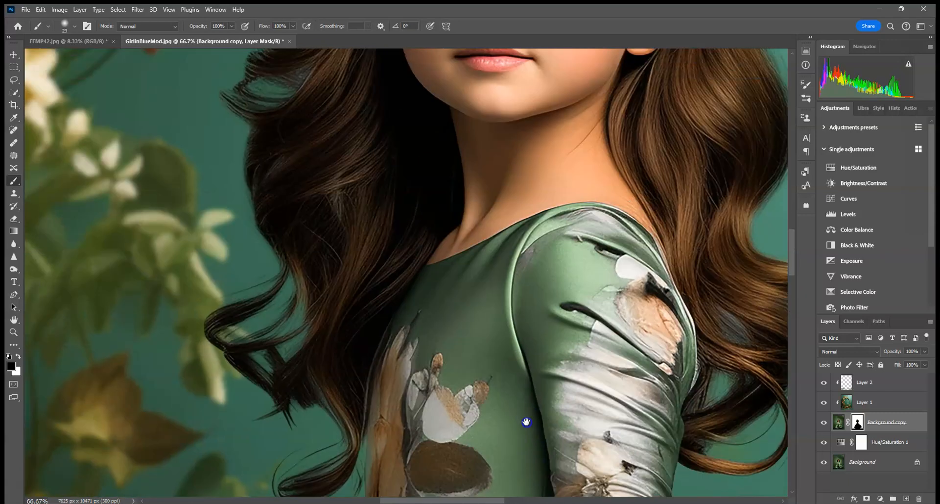
drag(385, 279, 348, 454)
drag(459, 225, 331, 159)
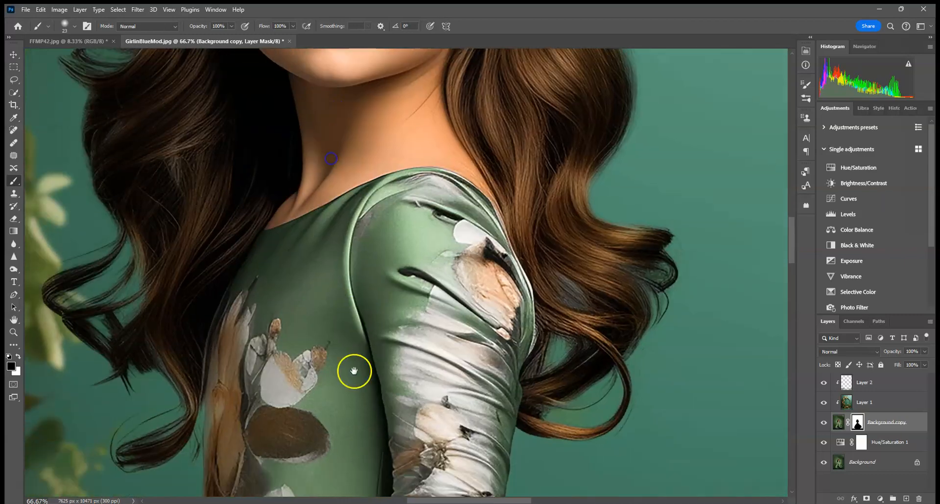
drag(354, 371, 374, 311)
drag(498, 380, 493, 248)
drag(646, 444, 695, 261)
Flatten the image into a single Background layer
key(ctrl+0)
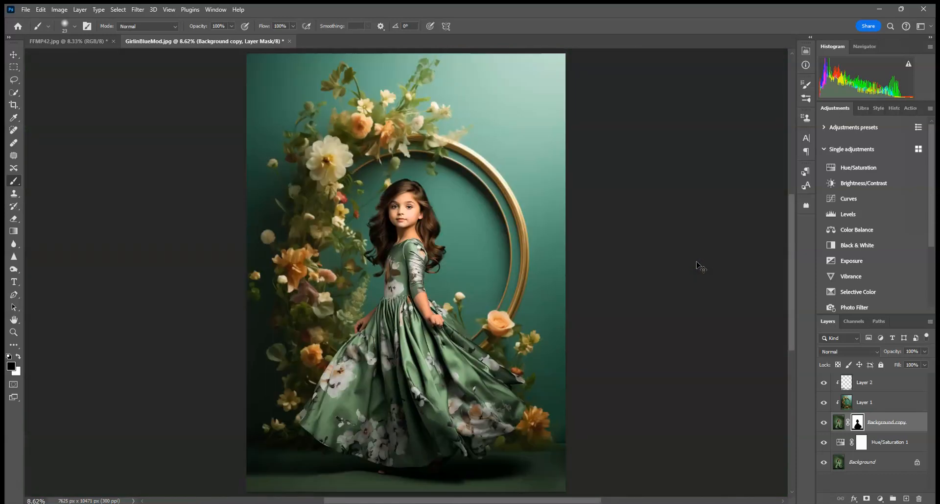
right_click(863, 461)
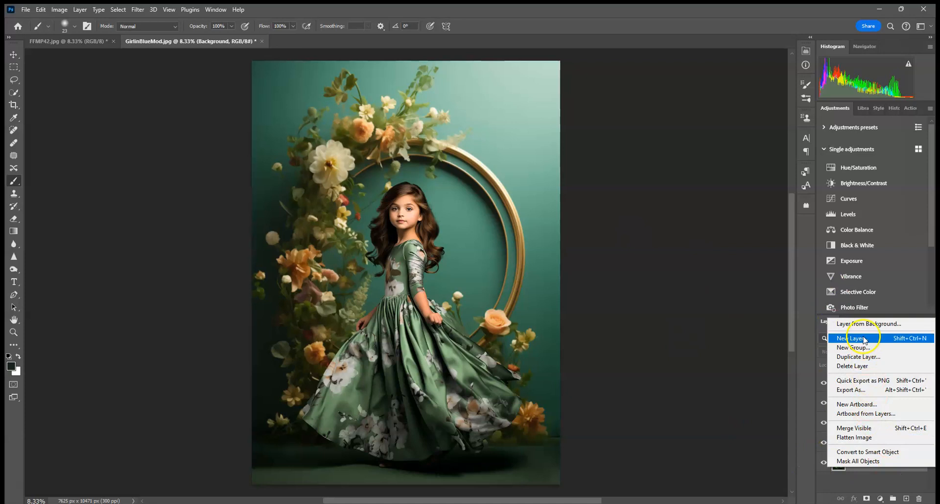
click(855, 436)
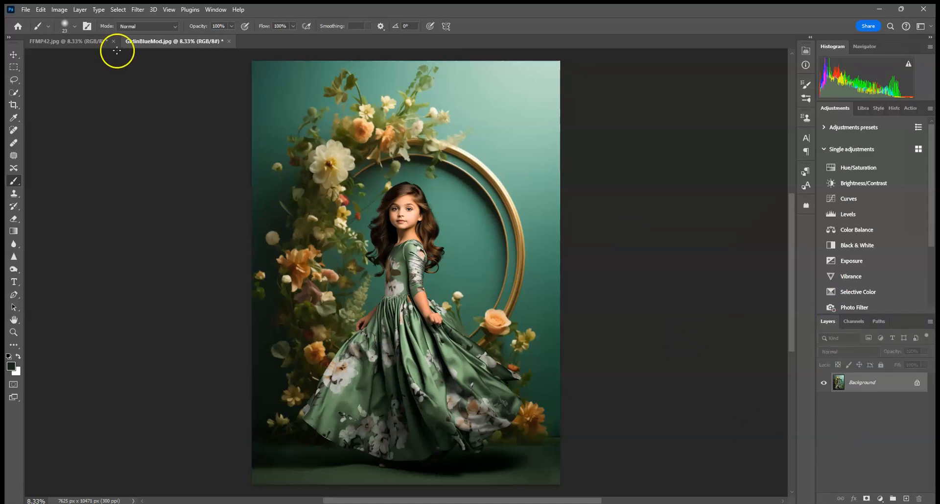
Smooth the floor's shadow edge near the image's lower-left corner using the Clone Stamp at 511 px and 25% opacity
click(13, 193)
click(75, 26)
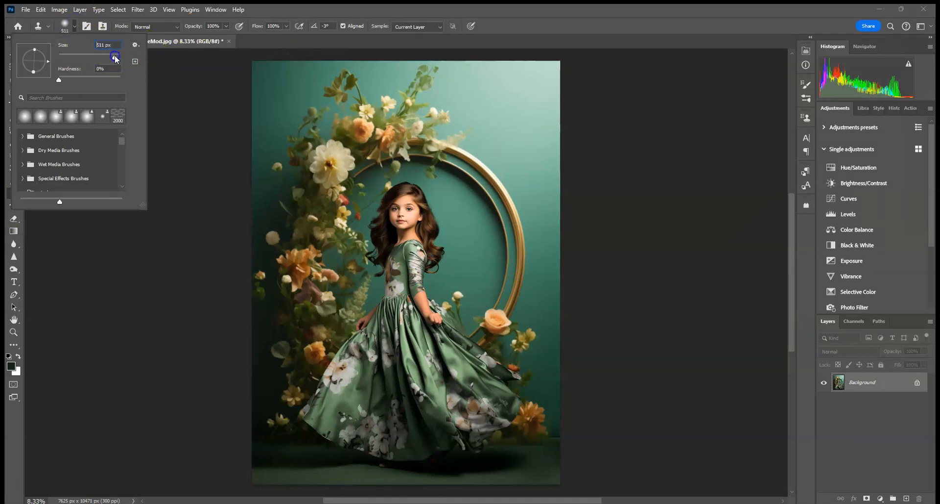
click(226, 26)
click(211, 28)
key(Return)
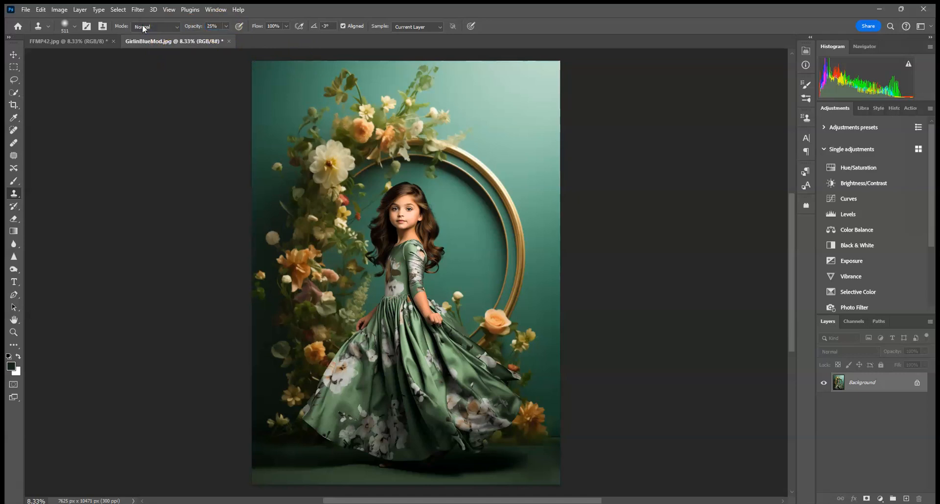
key(ctrl+plus)
key(ctrl+plus)
key(ctrl+plus)
mouse_move(322, 298)
mouse_down()
mouse_move(420, 338)
mouse_move(558, 306)
mouse_up()
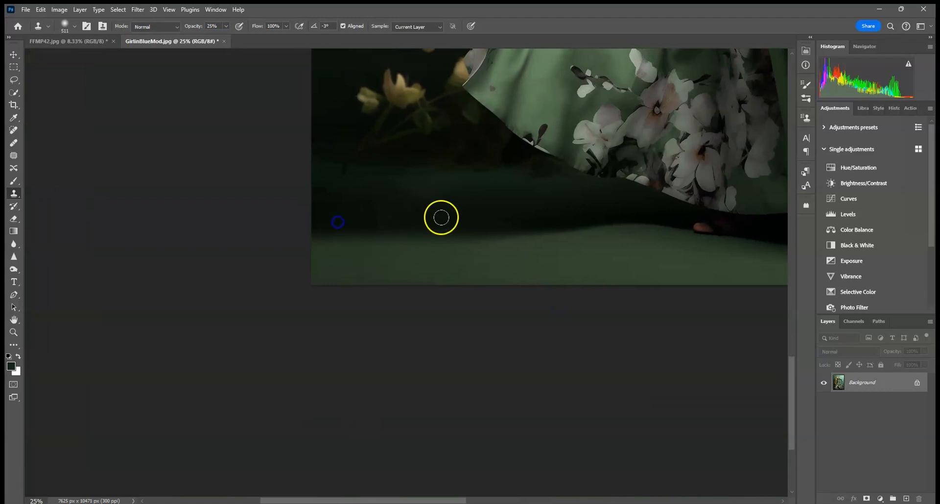
mouse_move(164, 225)
mouse_down()
mouse_move(248, 216)
mouse_move(203, 224)
mouse_up()
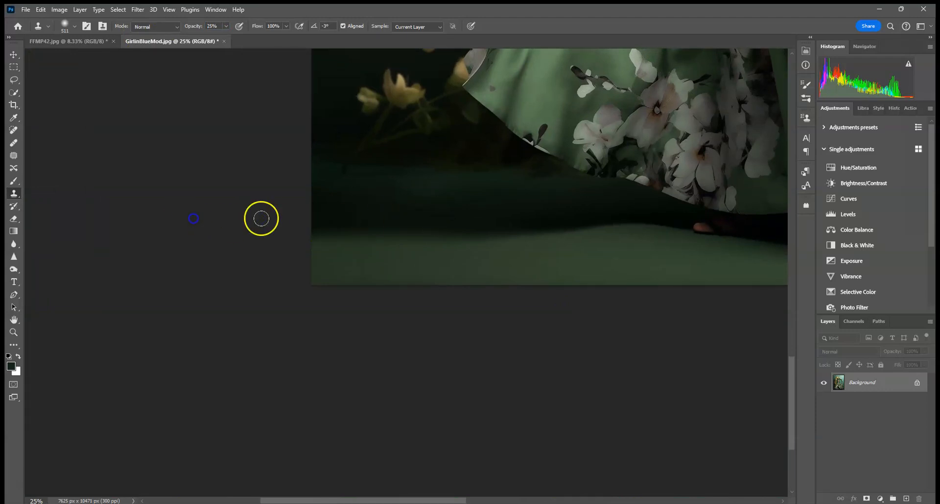
Clone further along the lower-left floor shadow edge with a 448 px Clone Stamp at 60% opacity
click(72, 25)
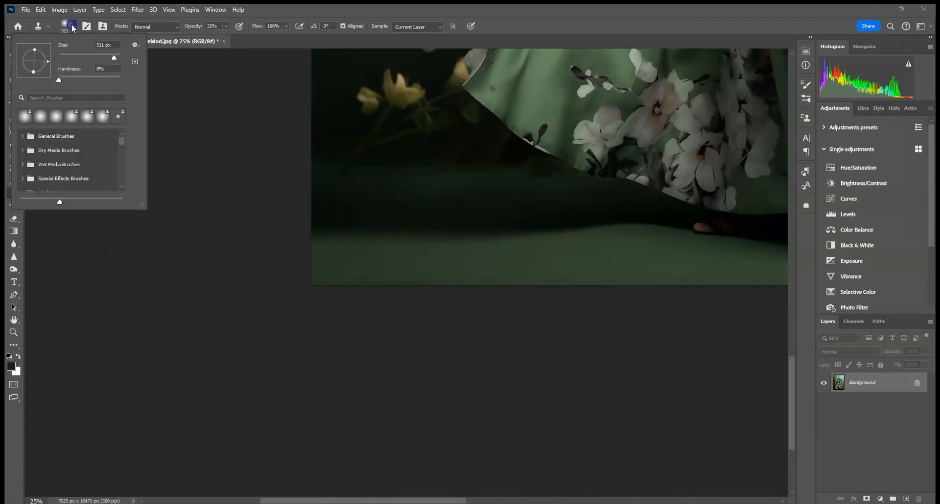
text(1811)
key(Return)
click(226, 26)
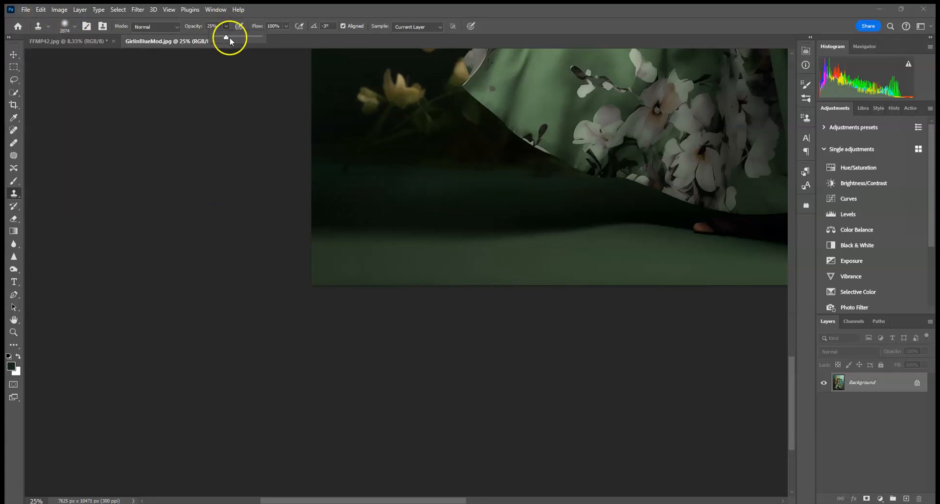
click(72, 28)
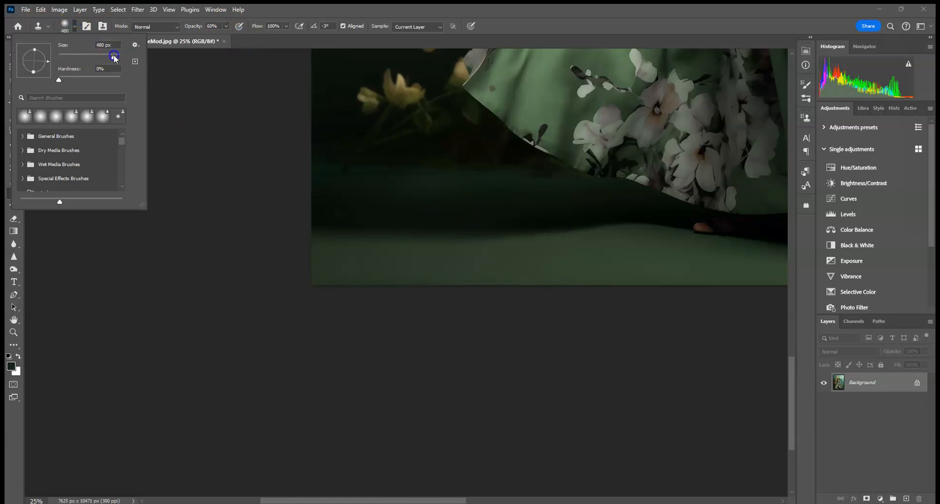
click(458, 225)
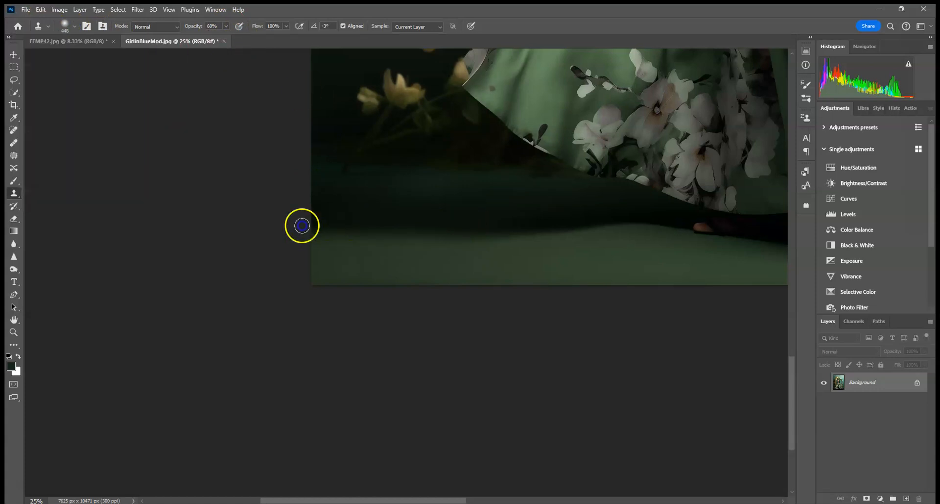
drag(202, 216, 435, 217)
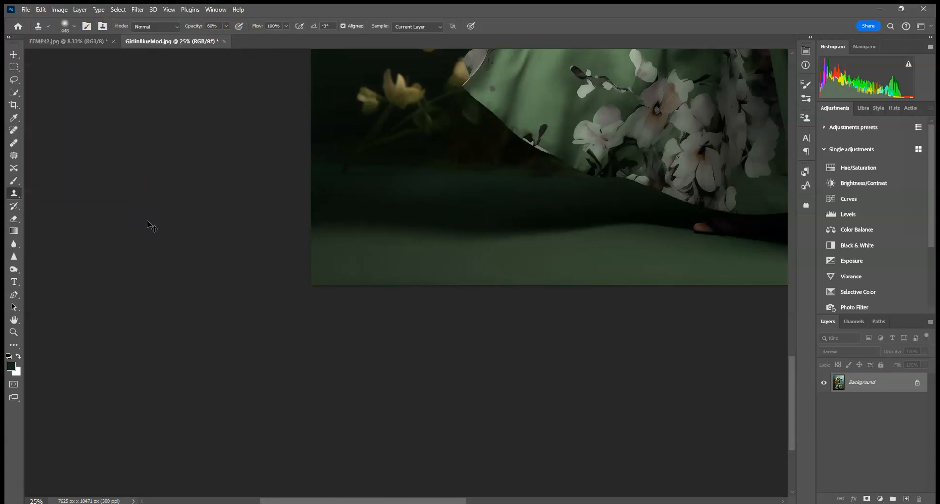
key(ctrl+0)
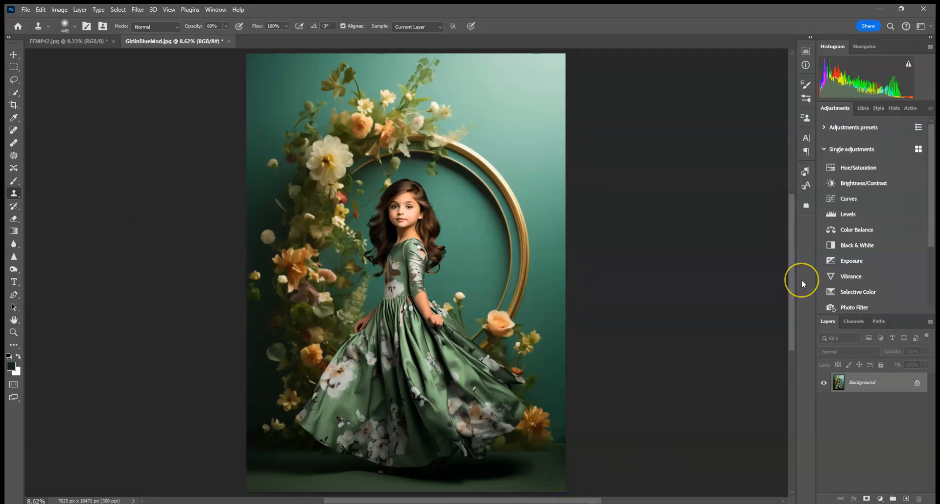
Soften the dress edges at the waist and down the right side to the hem with the 385 px Blur tool at 100% strength
key(ctrl+plus)
key(ctrl+plus)
key(ctrl+plus)
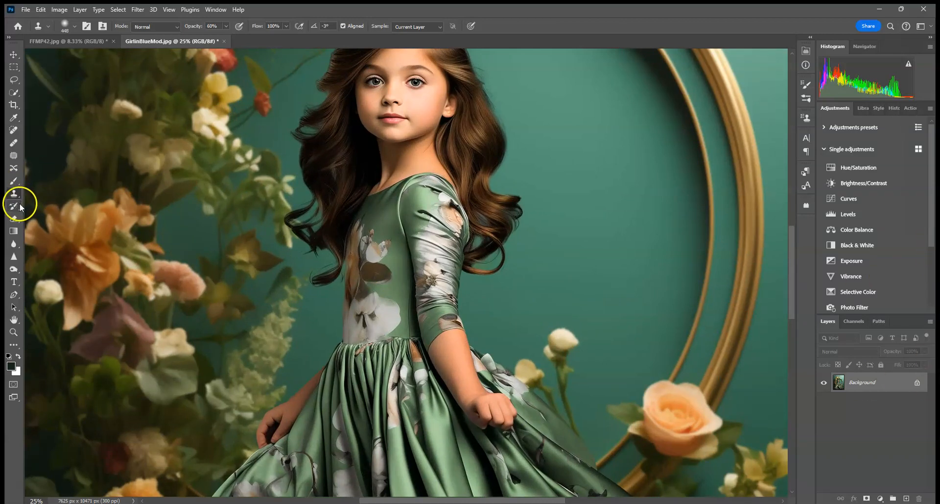
click(13, 244)
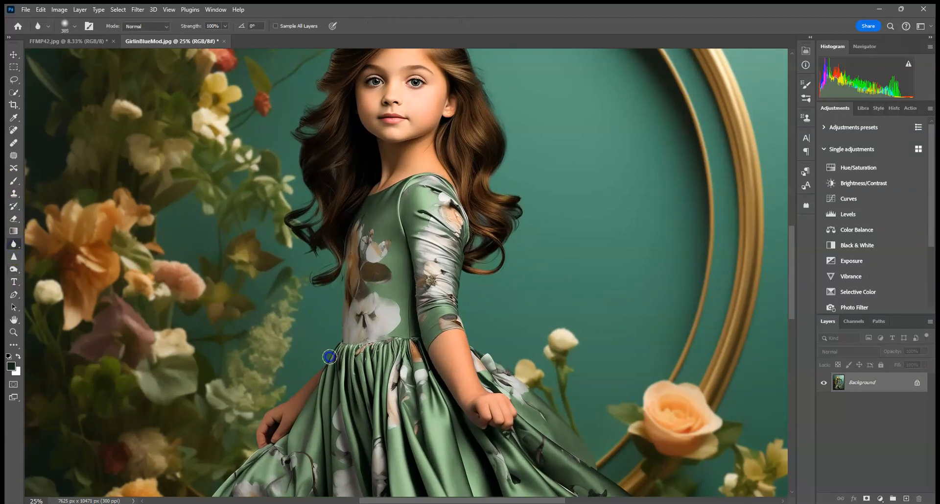
key(ctrl+plus)
drag(478, 337, 497, 363)
drag(583, 419, 508, 224)
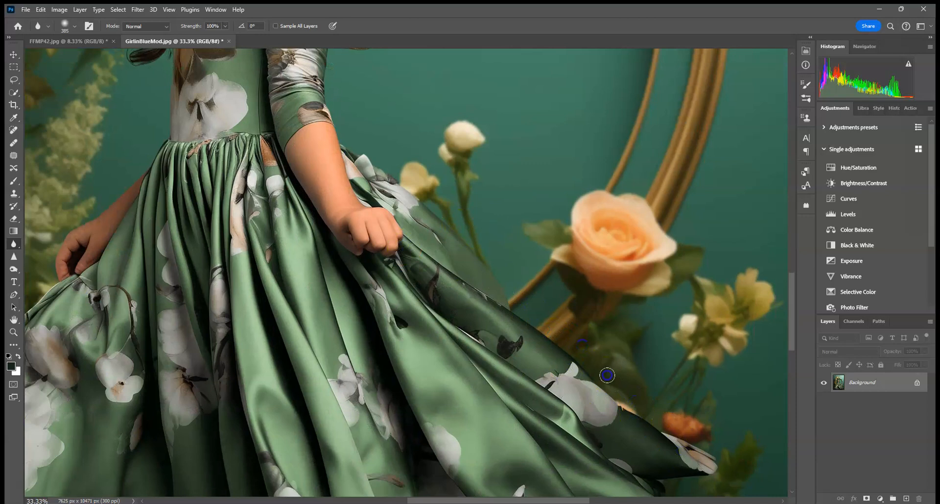
drag(737, 458, 654, 260)
mouse_move(654, 384)
mouse_down()
mouse_move(681, 269)
mouse_move(571, 318)
mouse_move(658, 273)
mouse_move(604, 325)
mouse_move(507, 353)
mouse_move(505, 378)
mouse_move(446, 367)
mouse_move(332, 428)
mouse_up()
drag(269, 428, 540, 428)
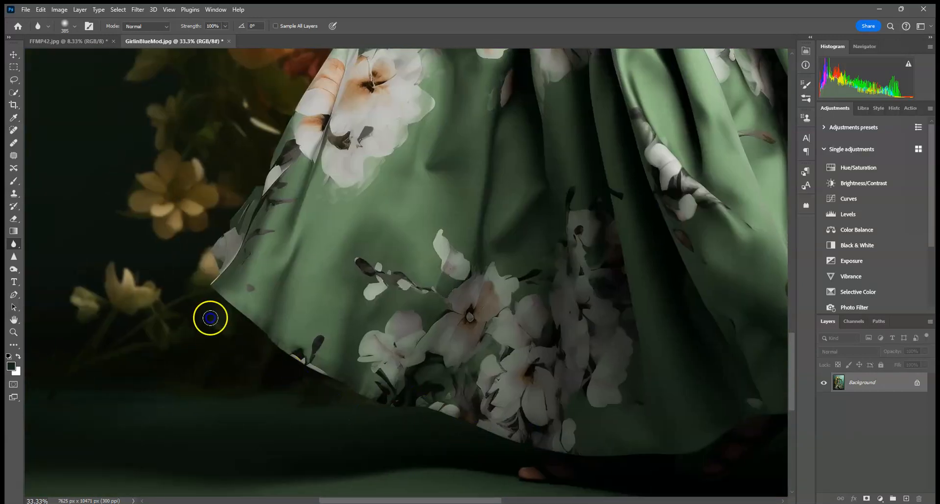
Blur the dress outline up the left side of the skirt, around the hand and bodice, and at the hem shadow
click(214, 194)
drag(214, 194, 212, 379)
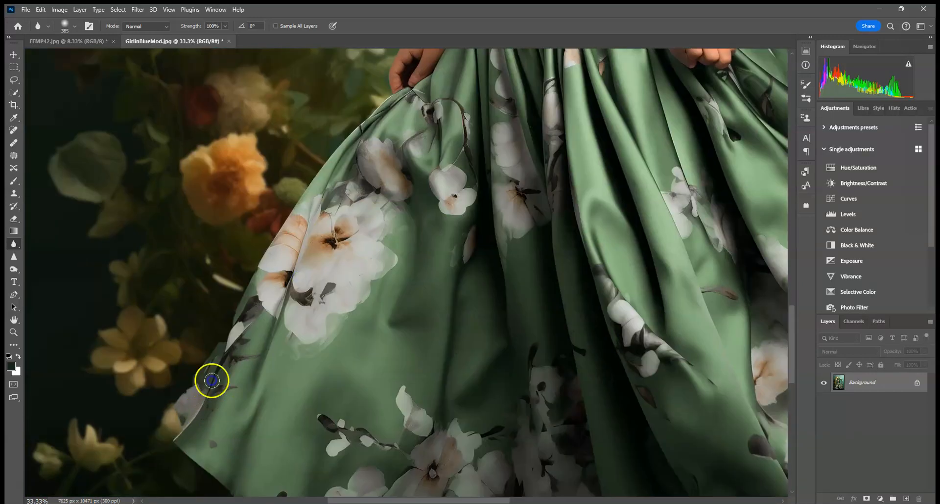
drag(406, 121, 323, 323)
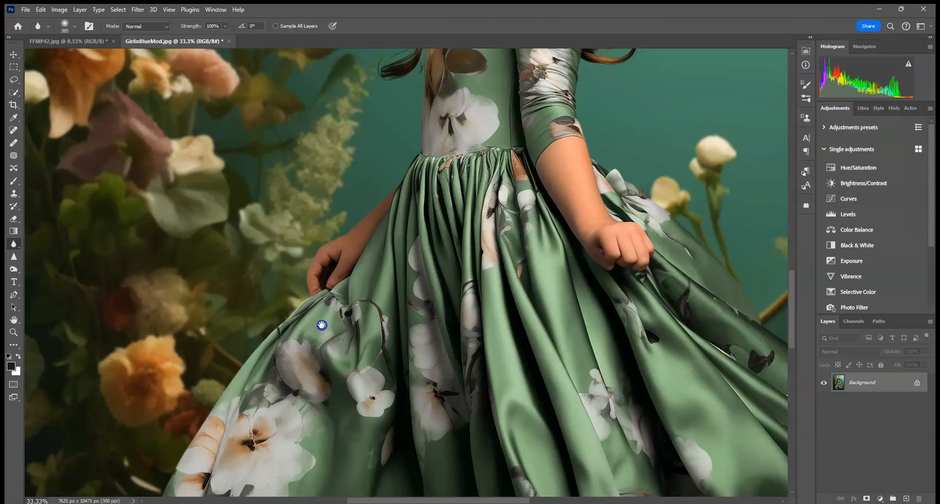
drag(341, 249, 361, 220)
drag(434, 146, 351, 353)
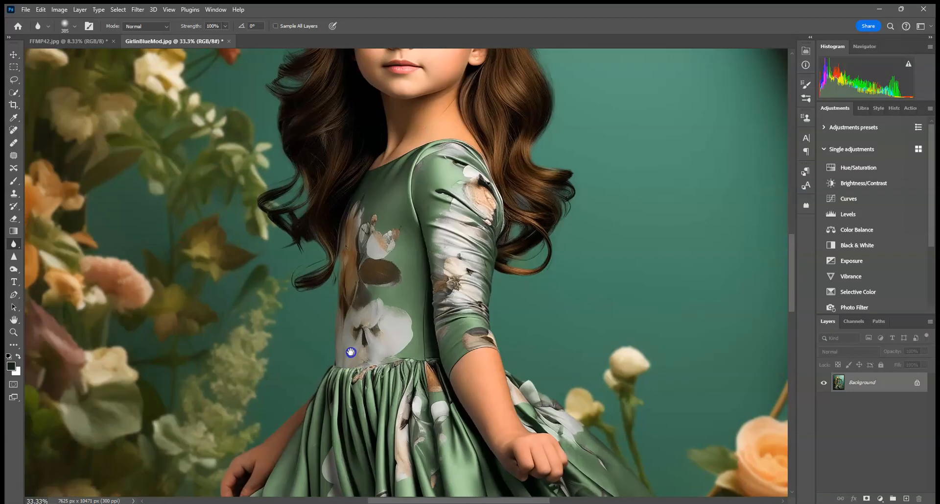
click(376, 354)
drag(427, 274, 358, 389)
drag(430, 404, 436, 385)
drag(447, 444, 448, 381)
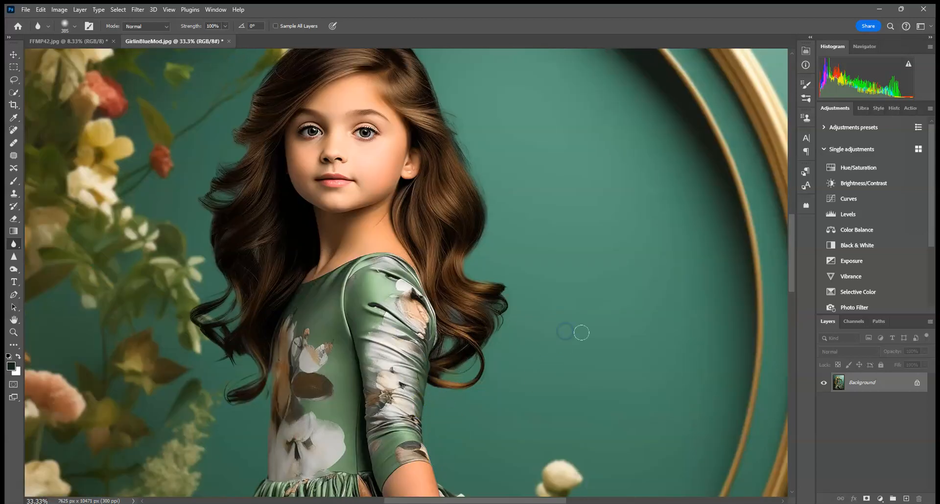
key(ctrl+0)
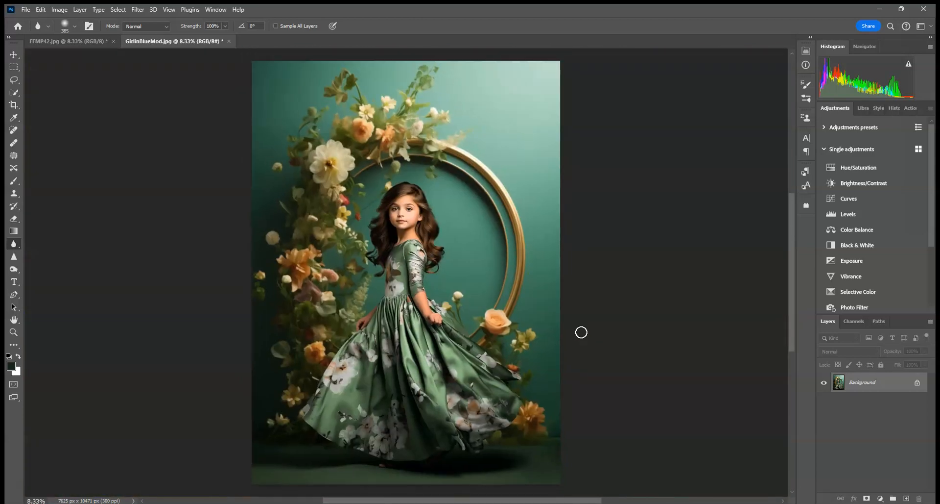
drag(462, 466, 444, 459)
Compare the composite with an earlier history state and return to the latest Blur Tool state
click(892, 108)
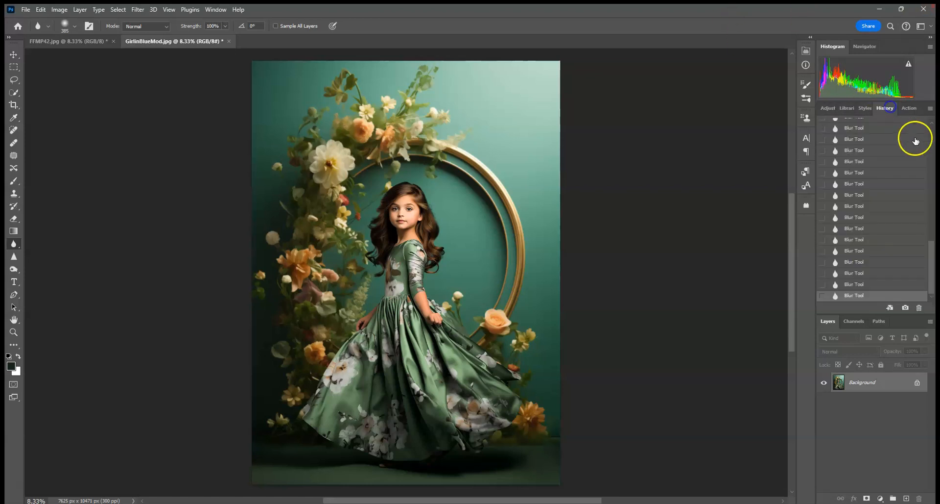
mouse_move(932, 242)
mouse_down()
mouse_move(931, 128)
mouse_move(932, 284)
mouse_up()
click(903, 128)
click(882, 294)
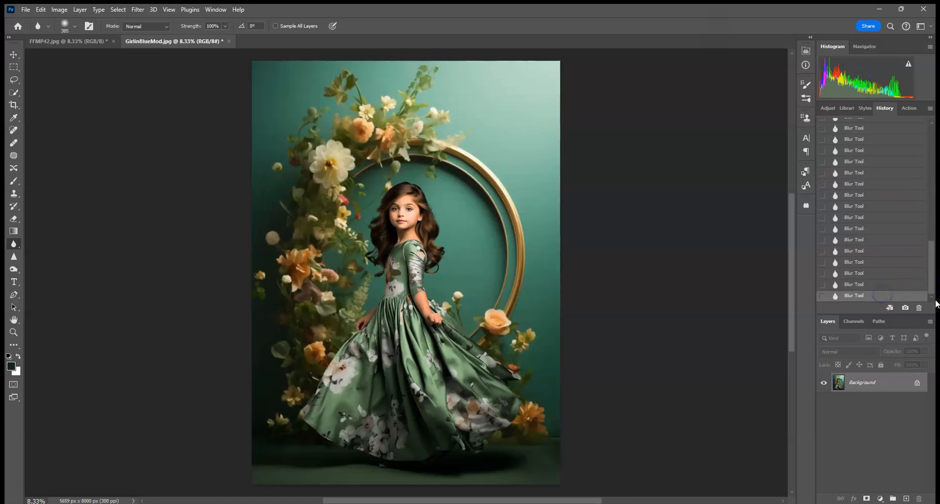